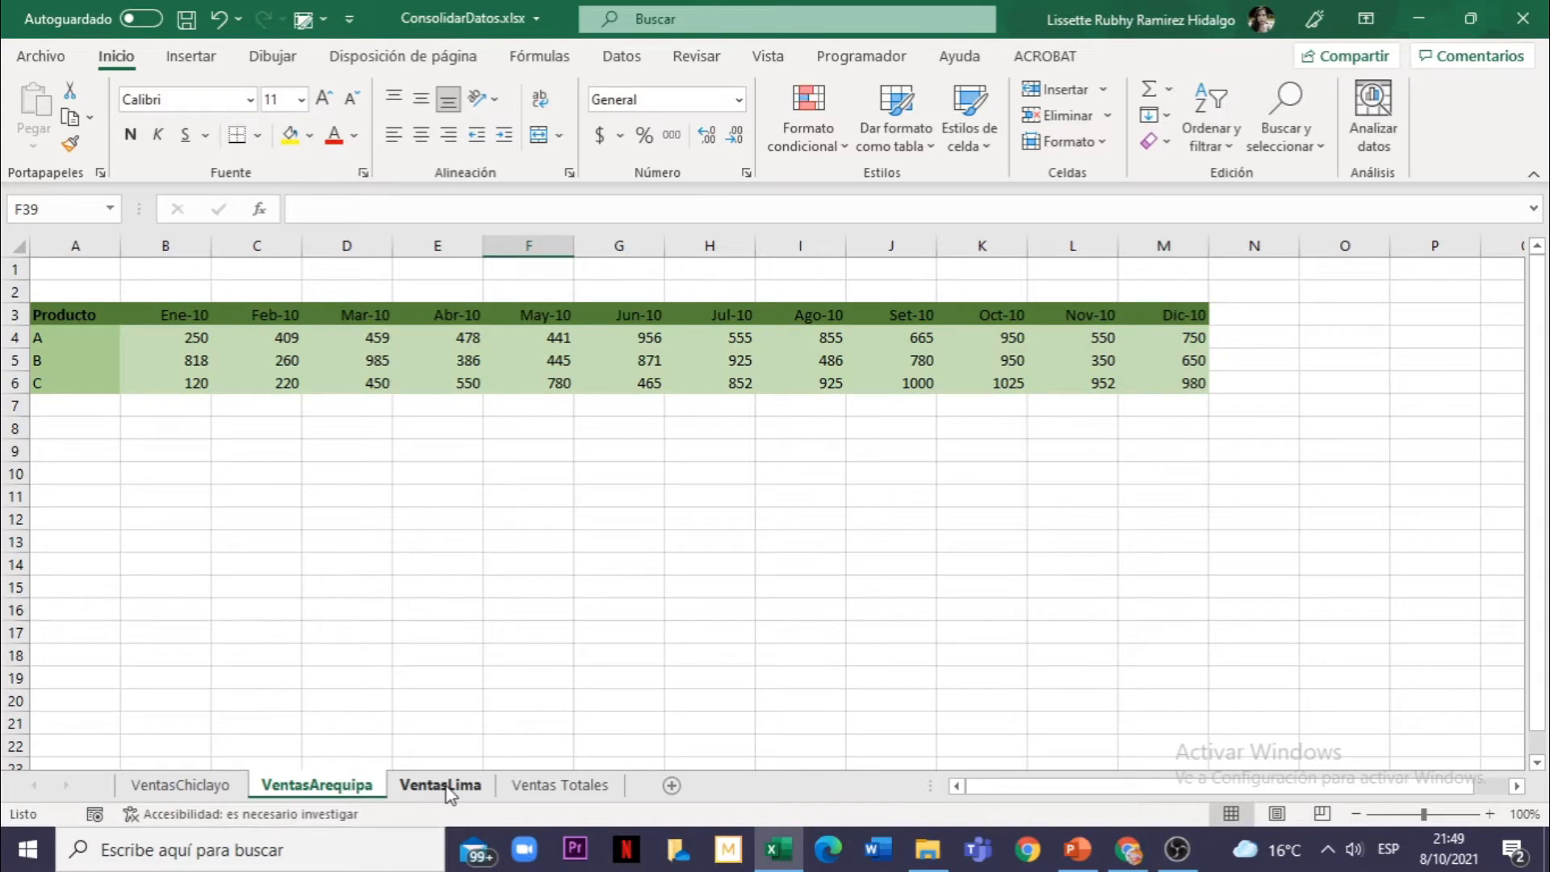
# Step: Review the monthly sales tables on the VentasLima, VentasChiclayo and VentasArequipa sheets and the blank table on Ventas Totales
pyautogui.click(447, 787)
pyautogui.click(562, 787)
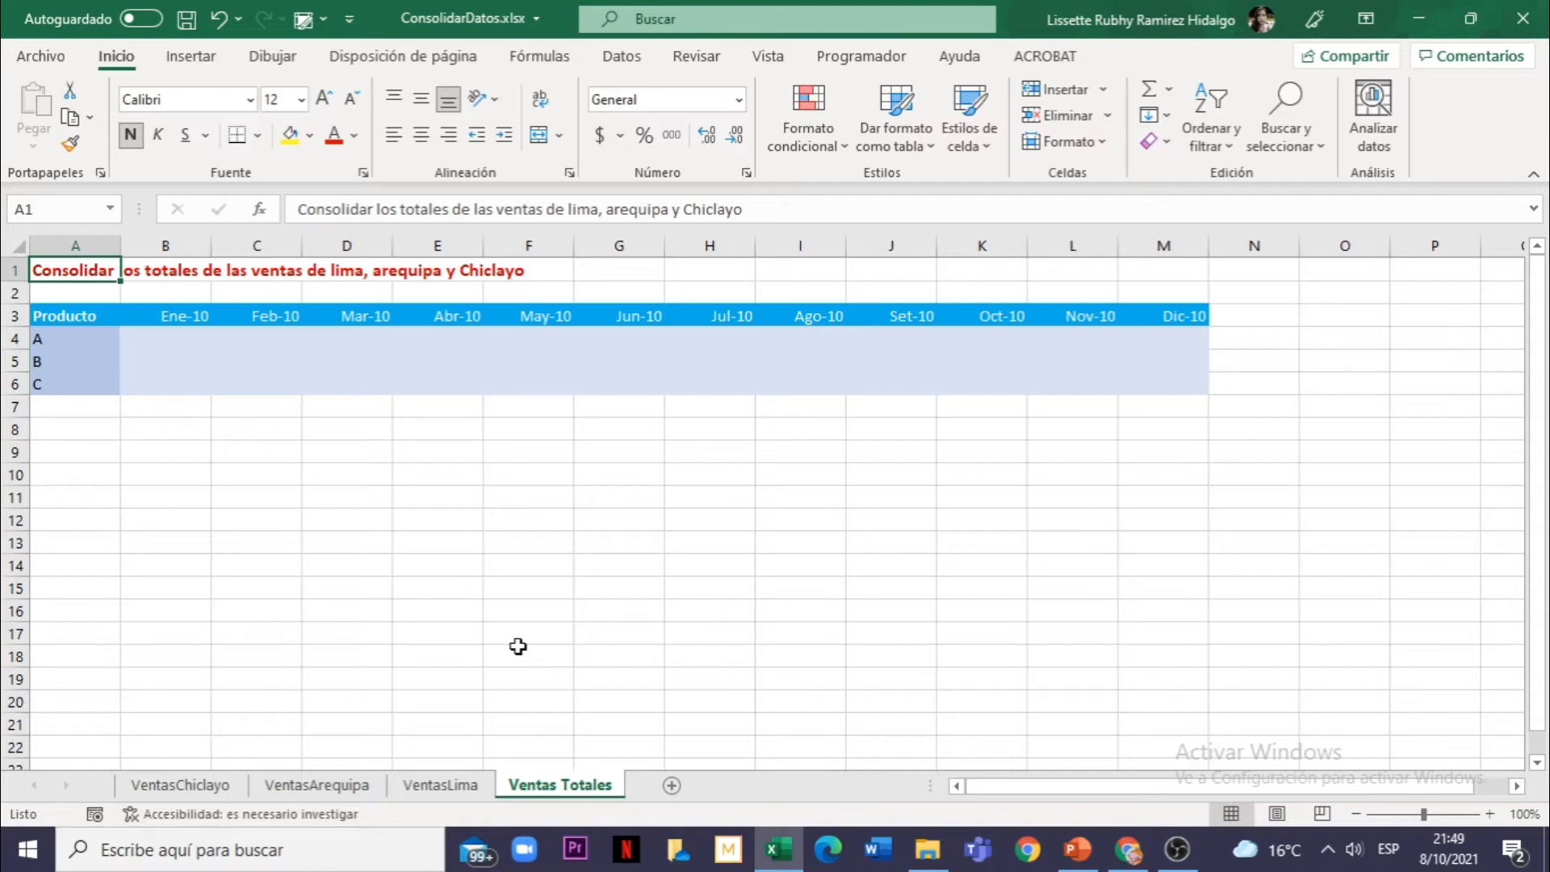
pyautogui.click(181, 788)
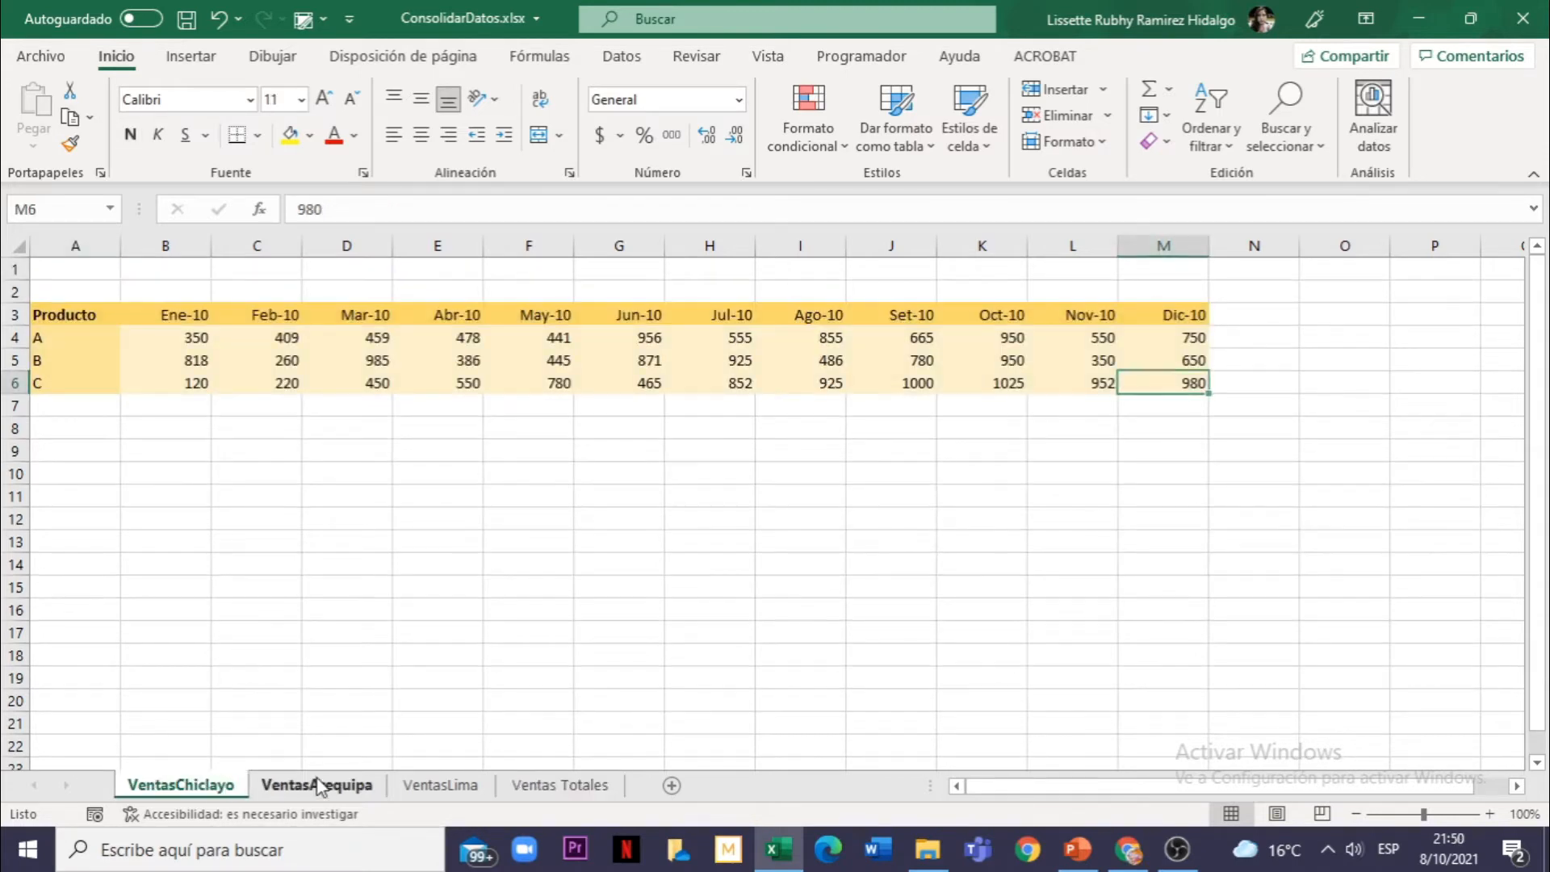
pyautogui.click(311, 788)
pyautogui.click(428, 787)
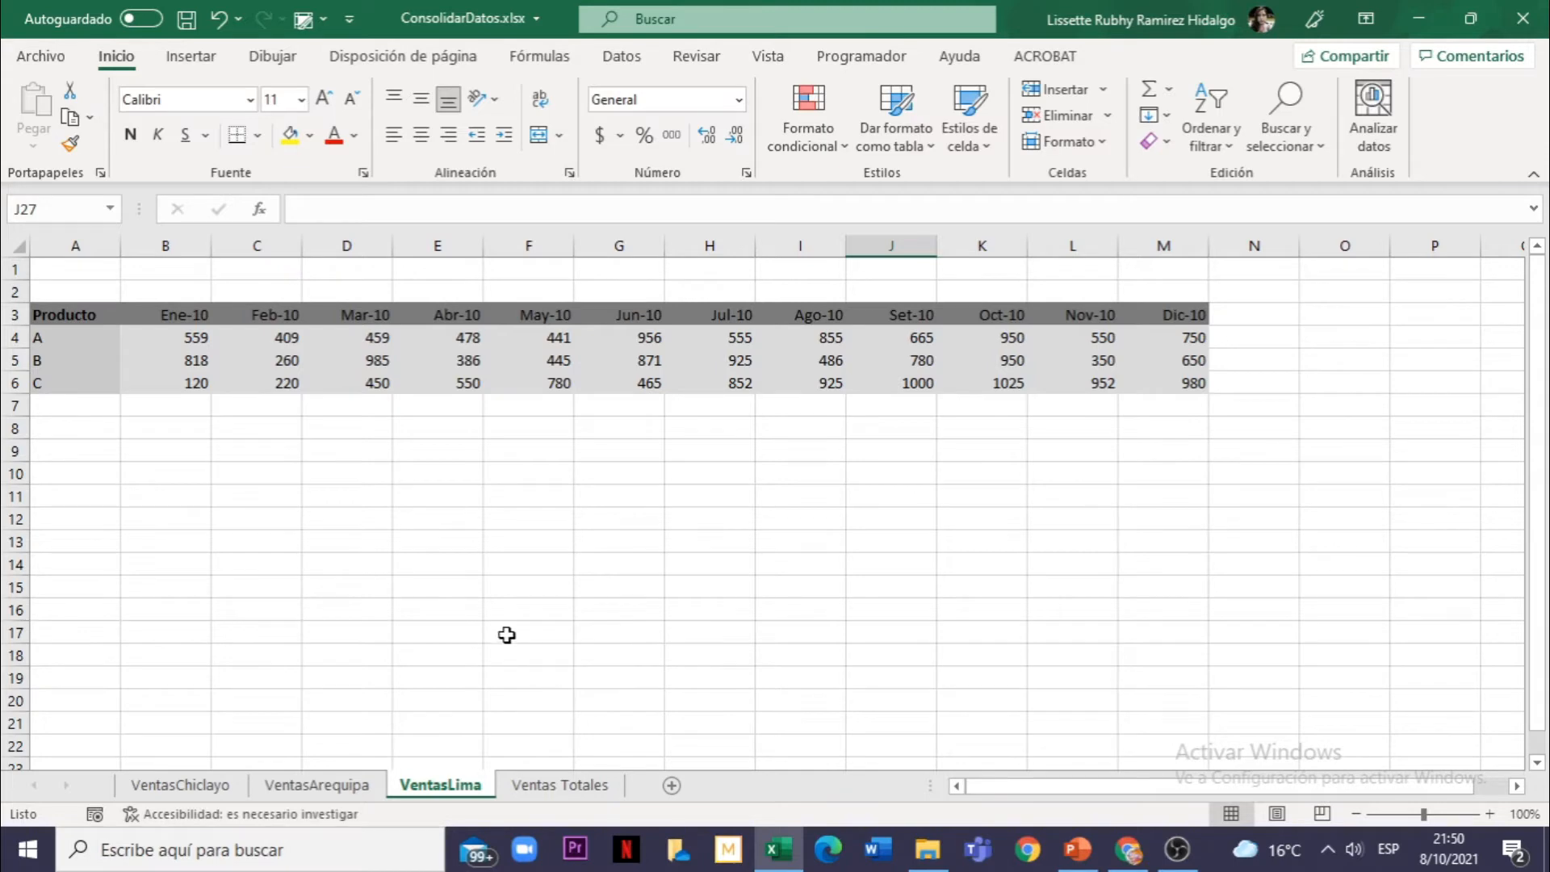
pyautogui.click(545, 788)
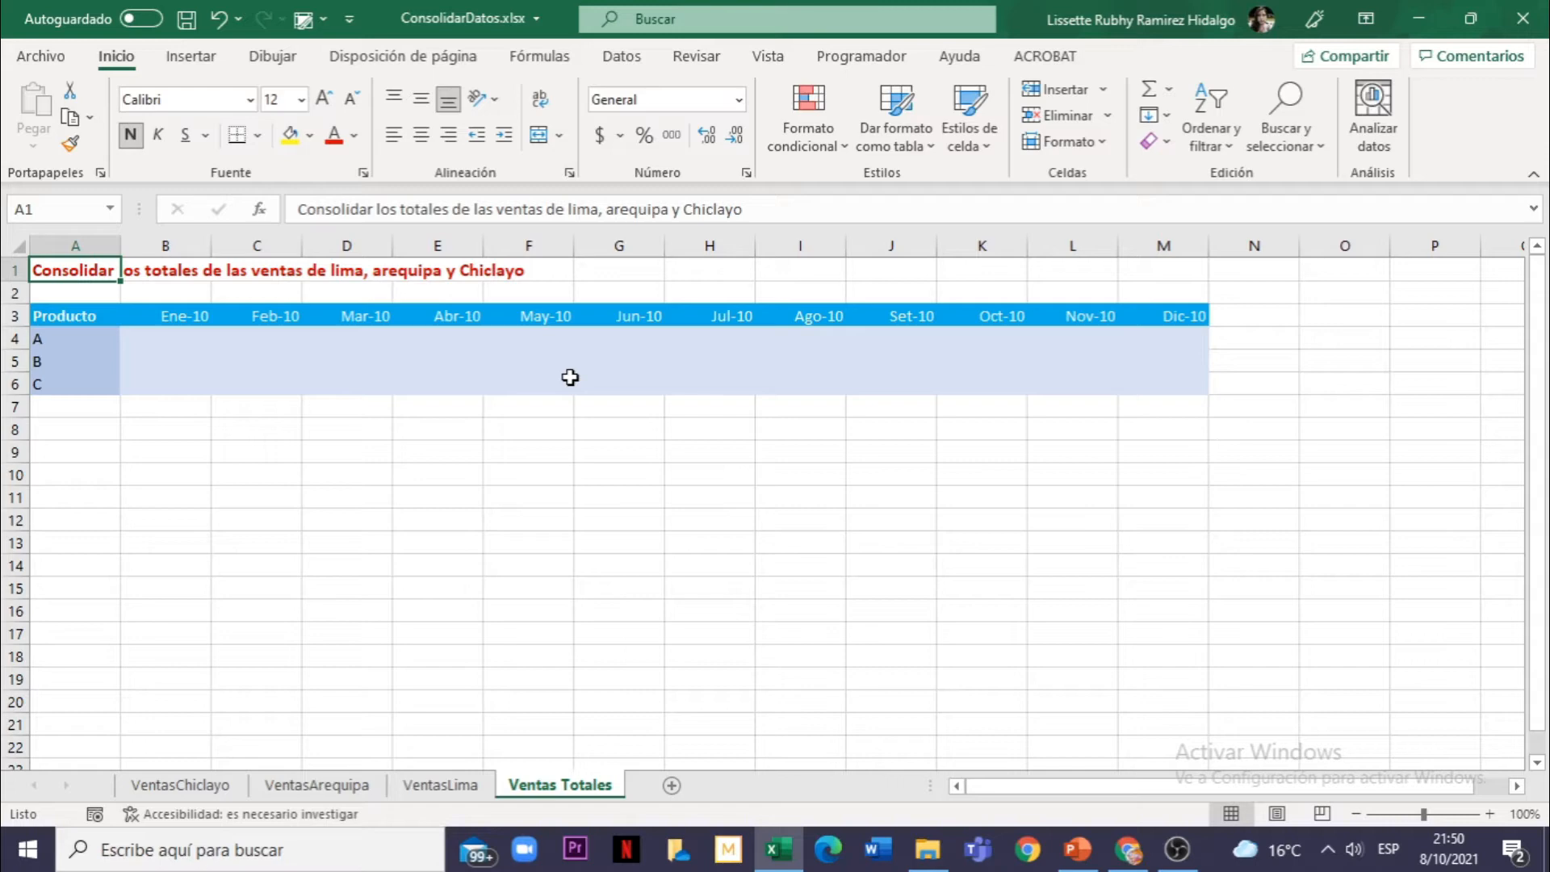
pyautogui.click(198, 781)
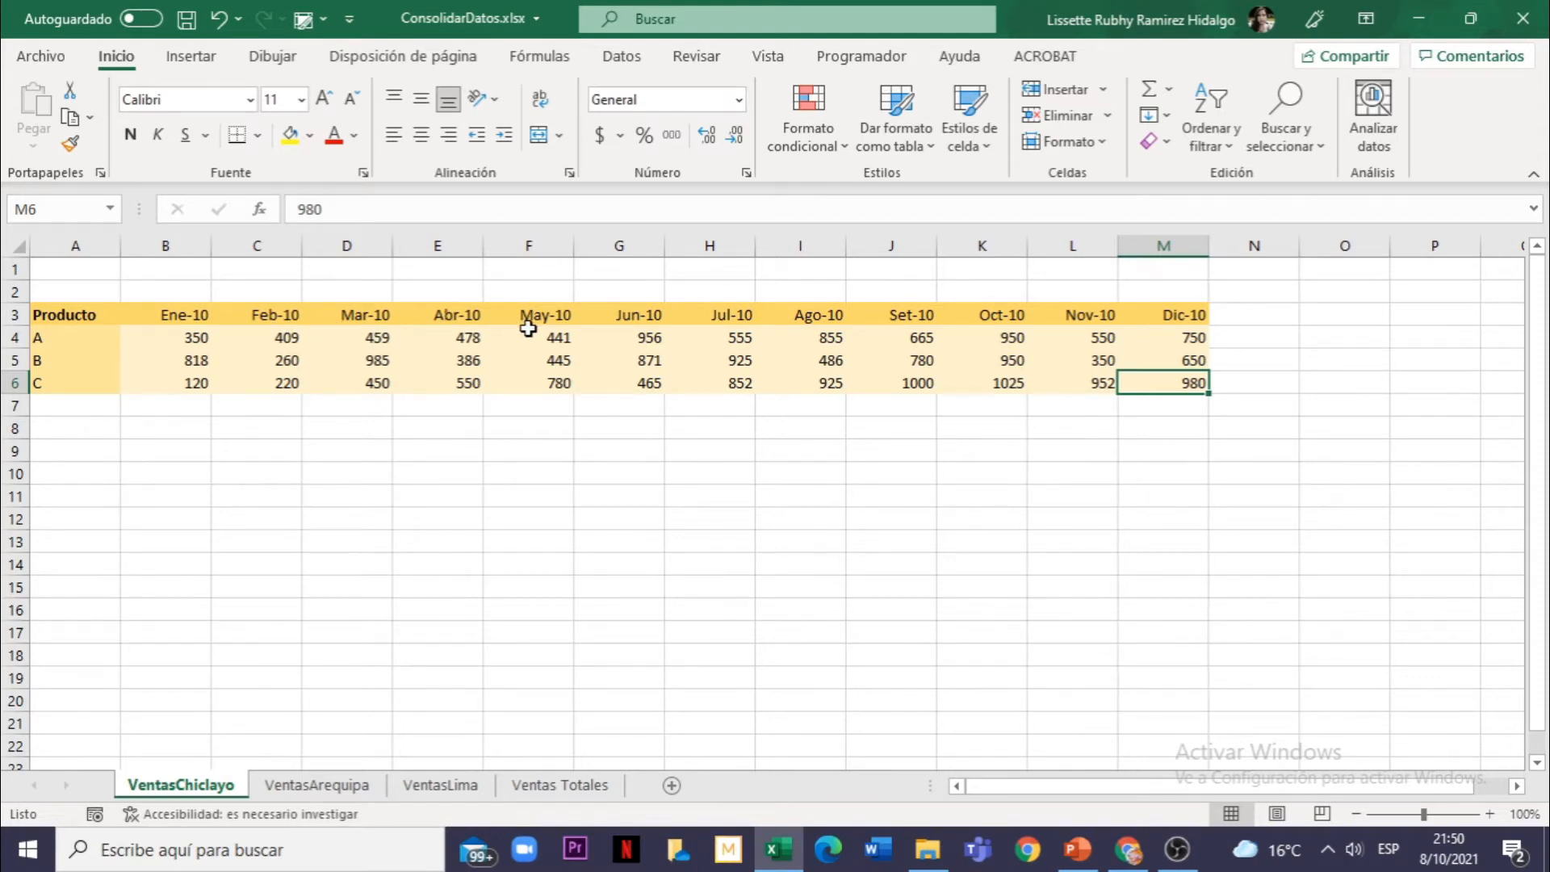
pyautogui.click(480, 382)
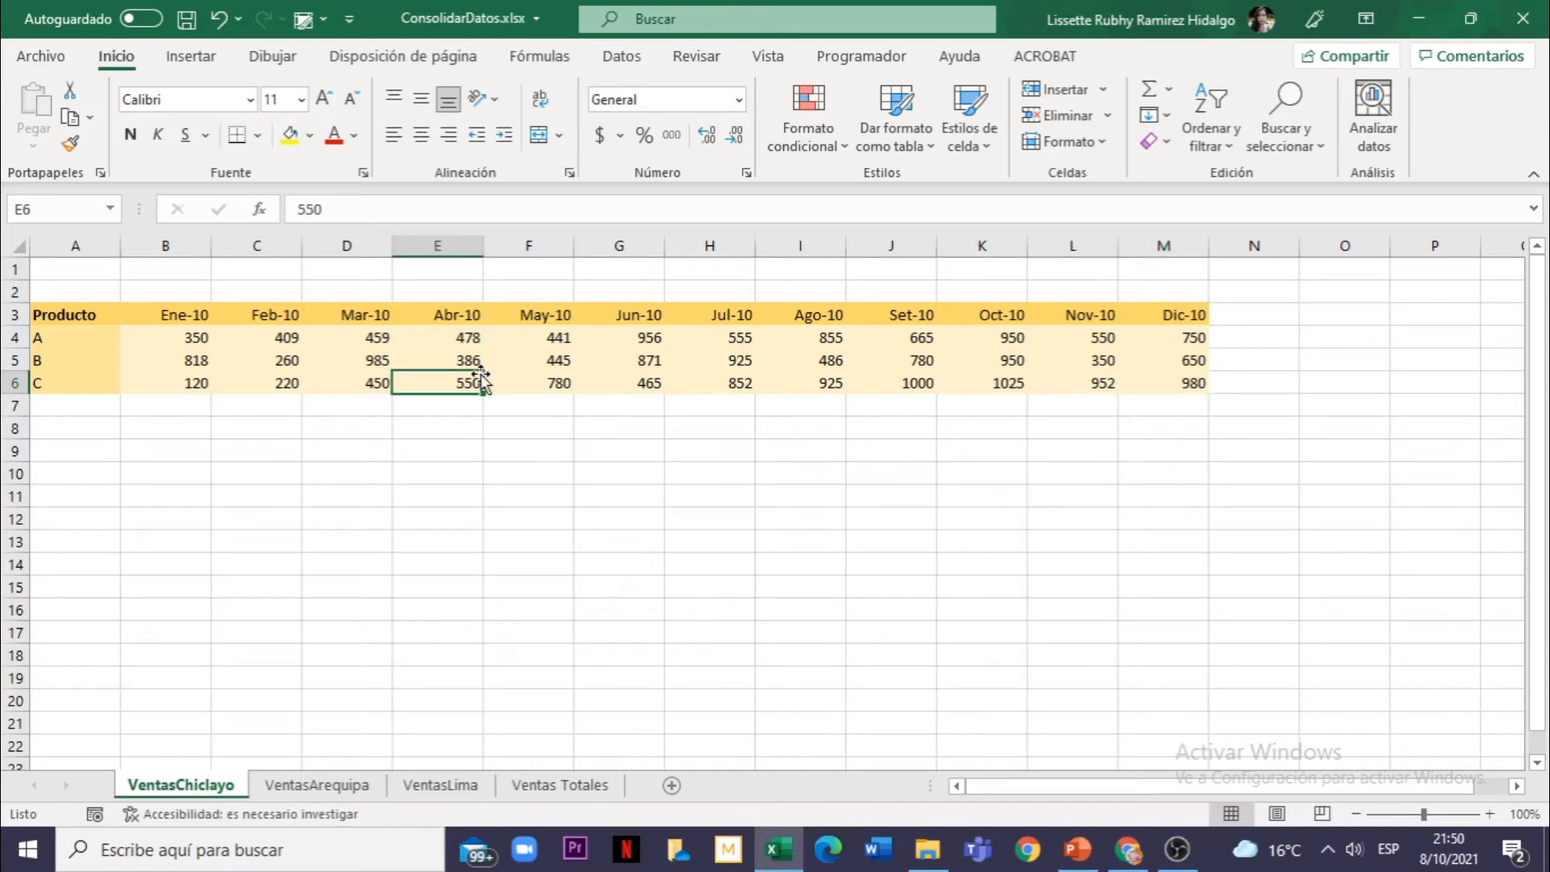
pyautogui.click(567, 381)
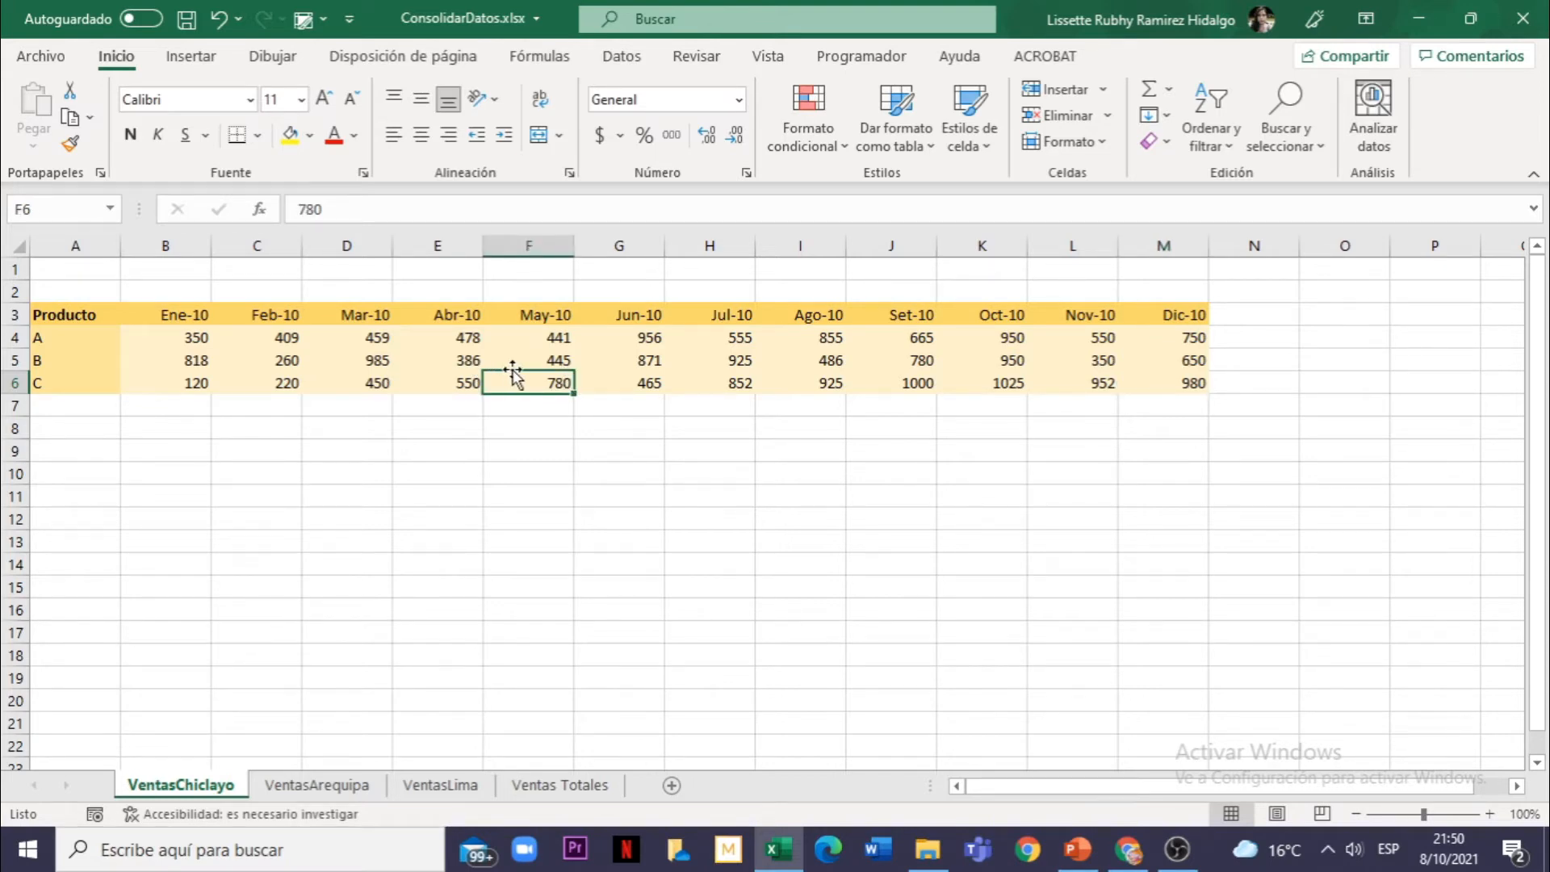
pyautogui.click(315, 784)
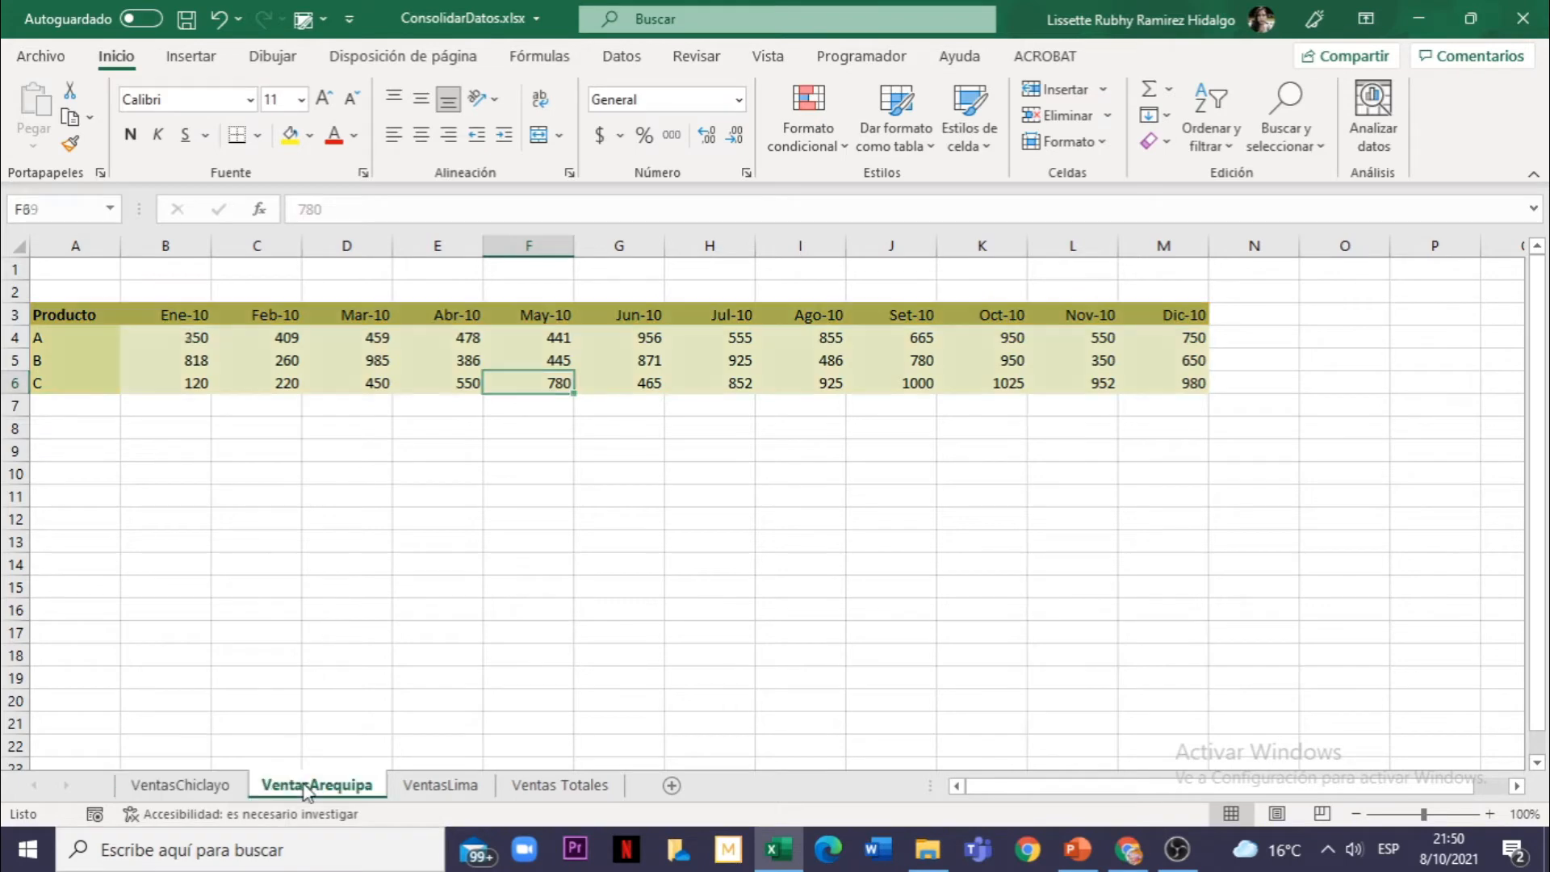
pyautogui.click(425, 785)
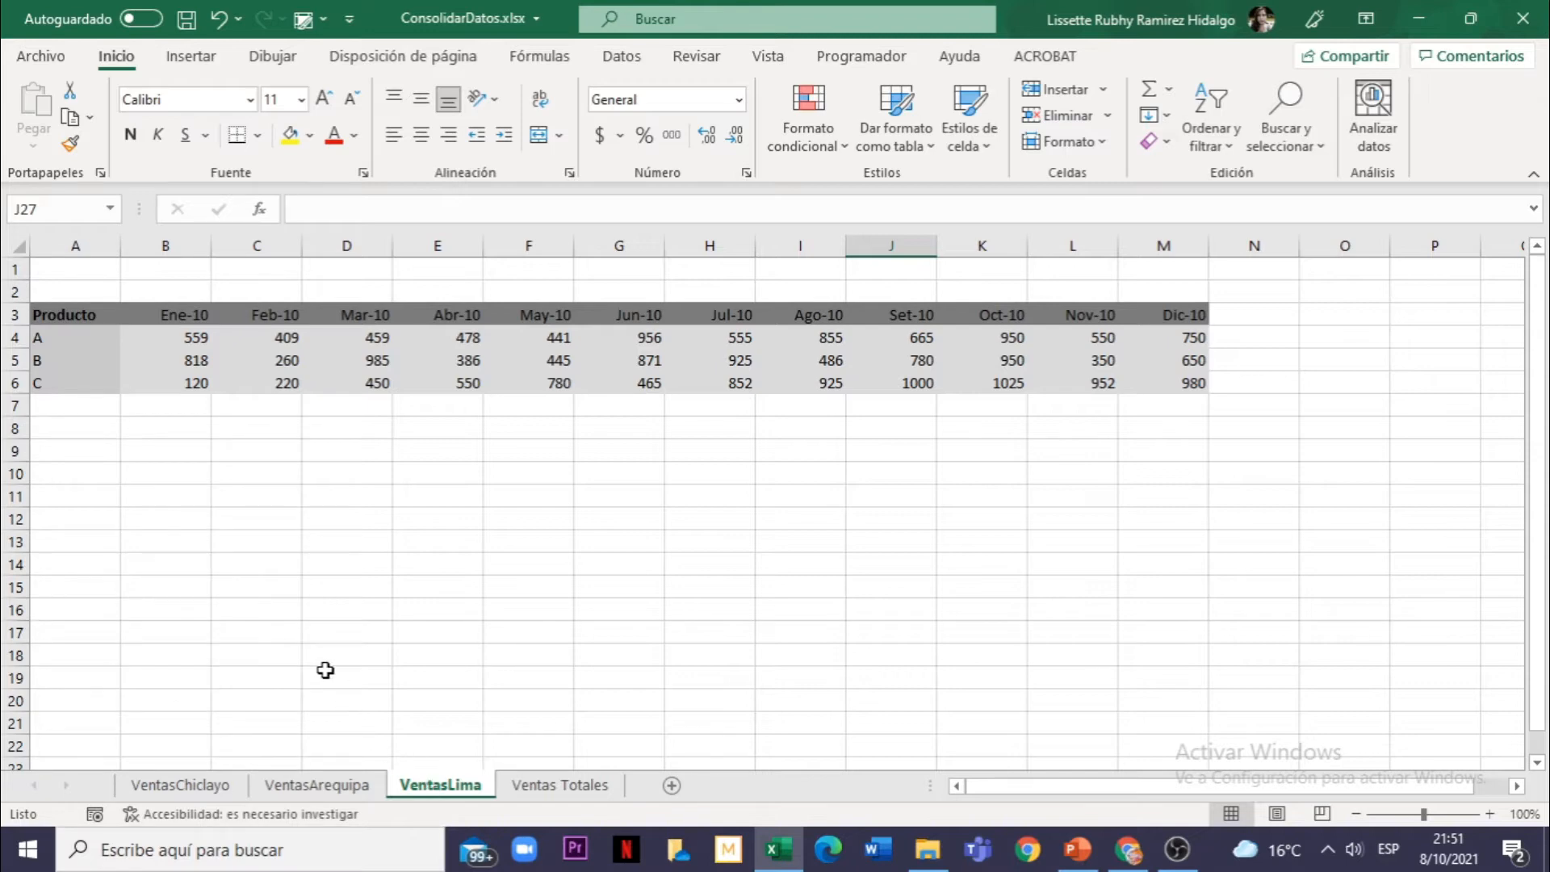
pyautogui.click(523, 787)
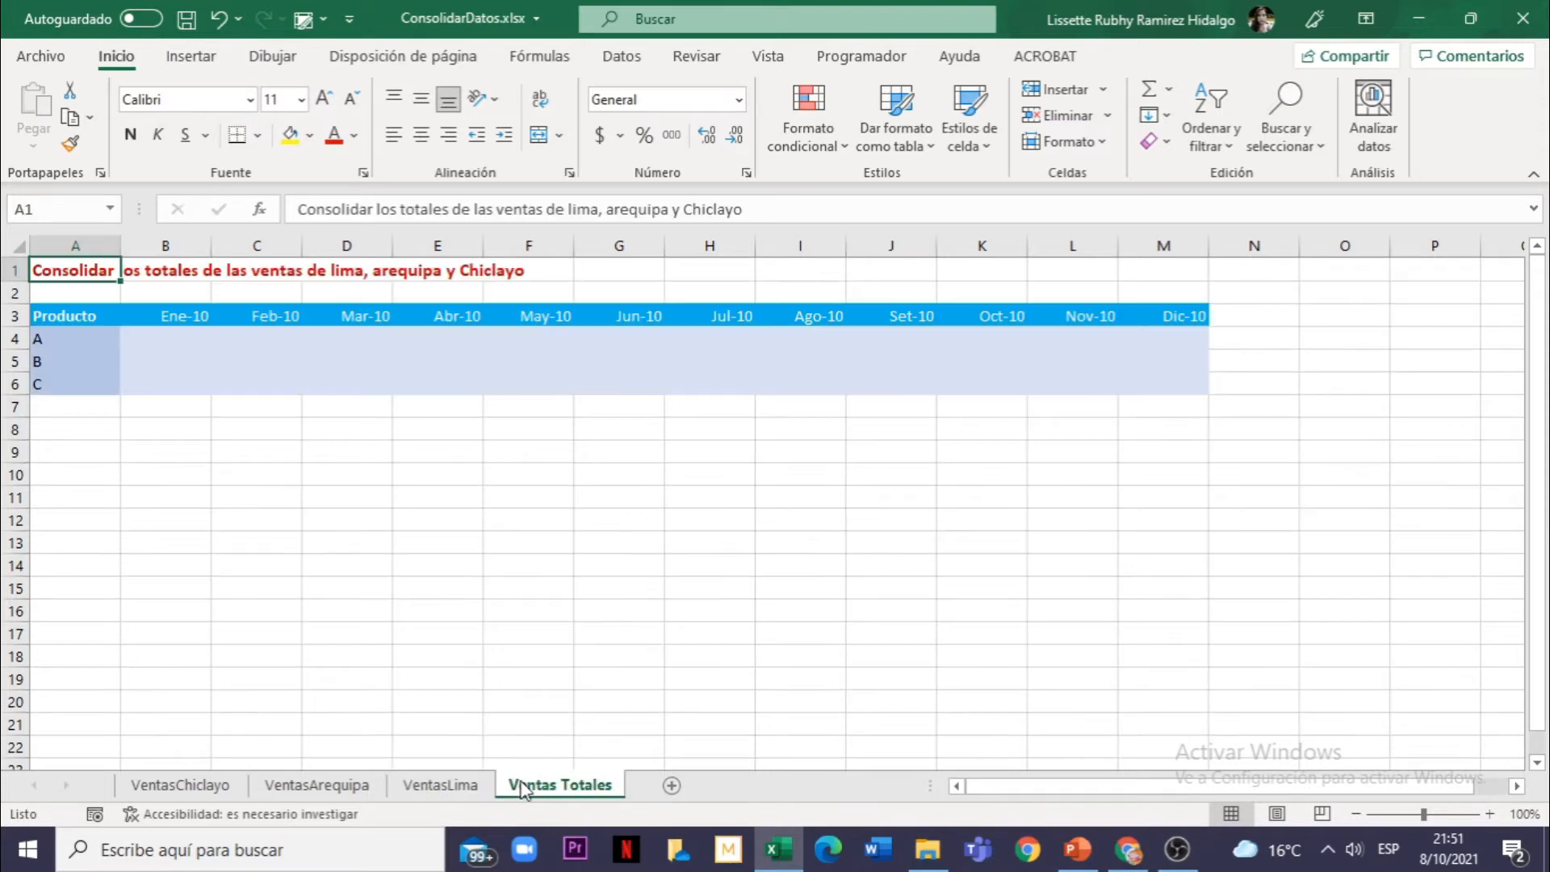
# Step: Compare the layout of months and products across the VentasChiclayo, VentasArequipa and VentasLima sheets
pyautogui.click(218, 788)
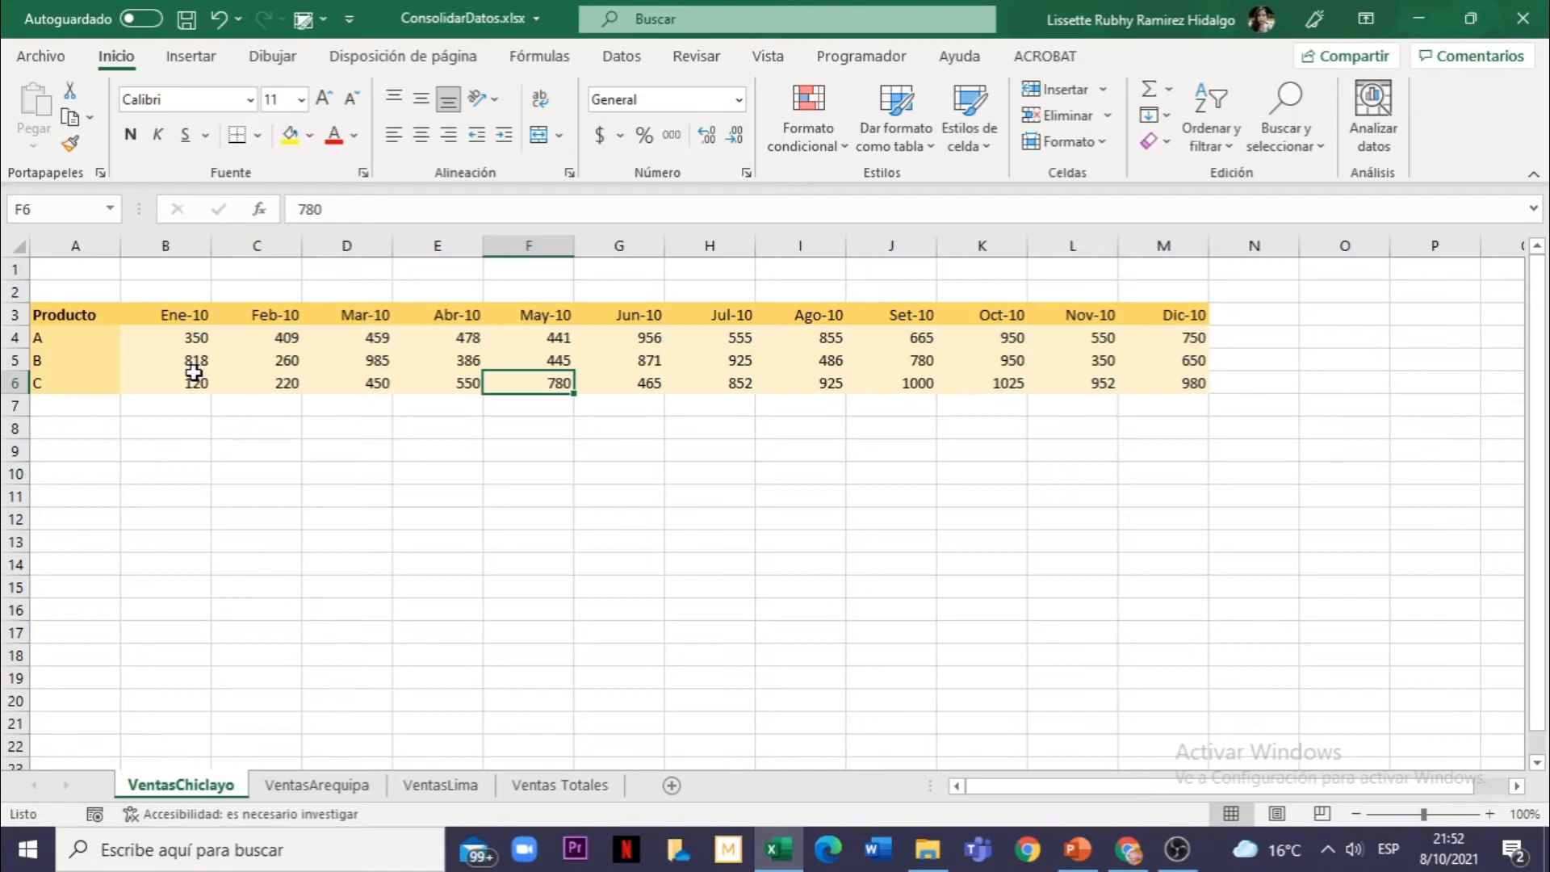
pyautogui.click(268, 314)
pyautogui.press('Right')
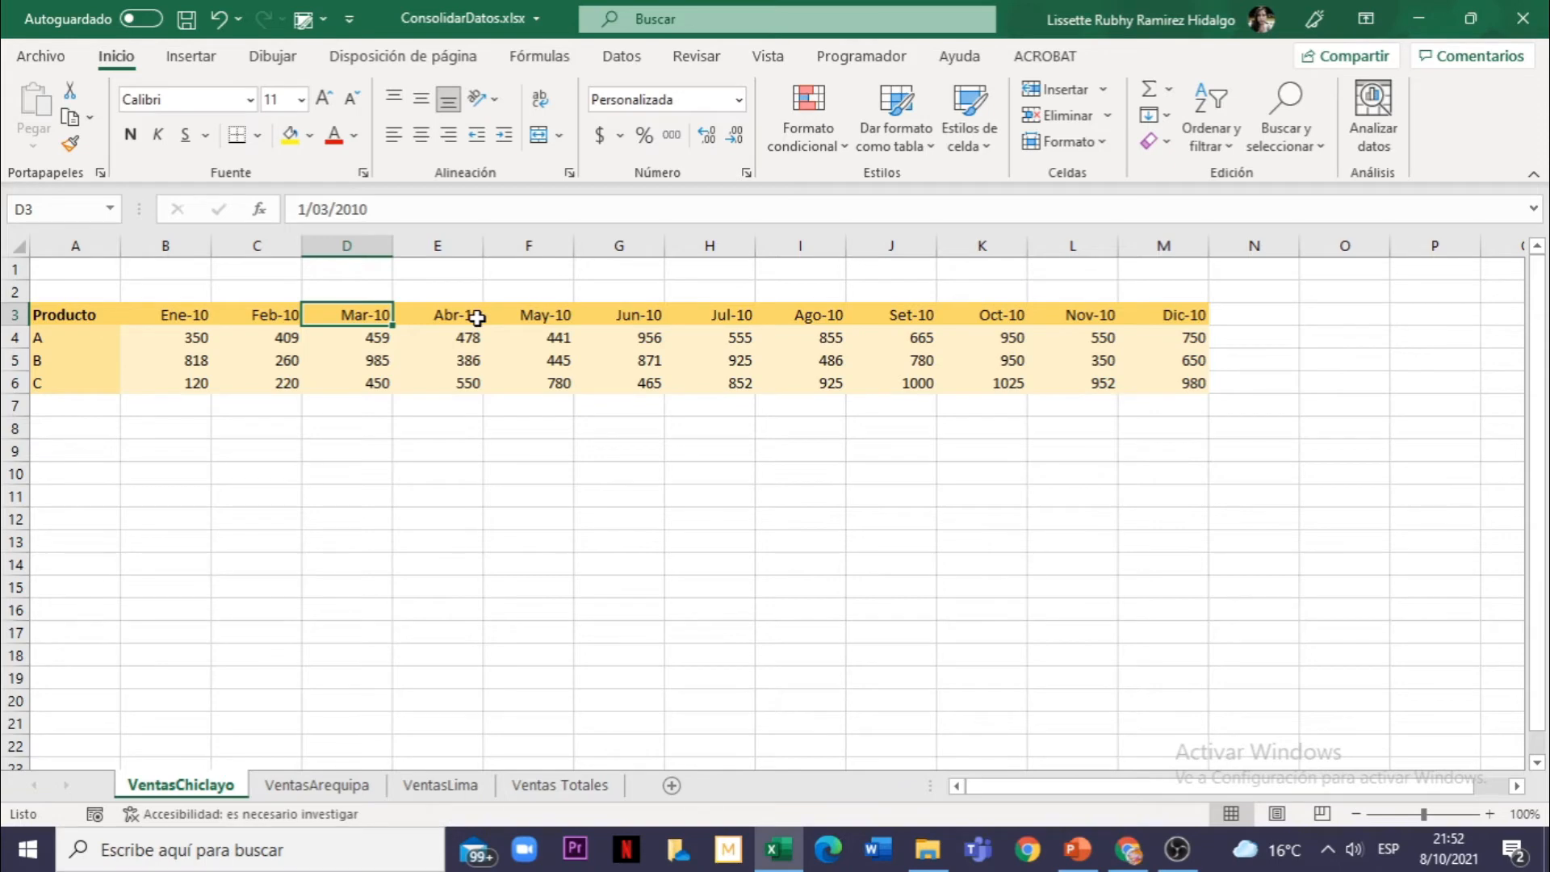
pyautogui.click(464, 383)
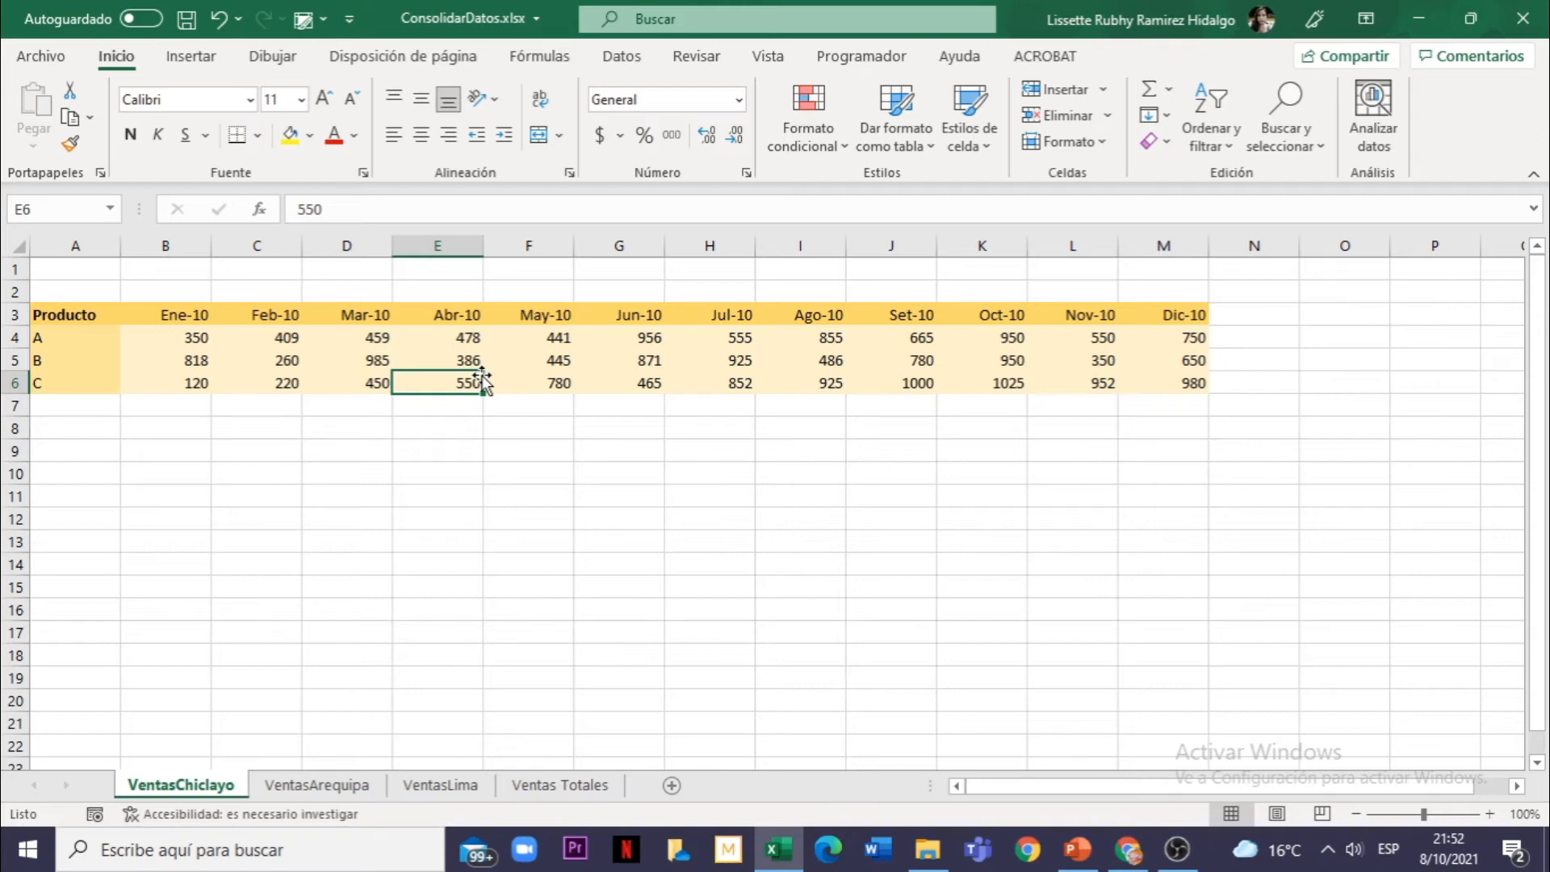
pyautogui.click(551, 788)
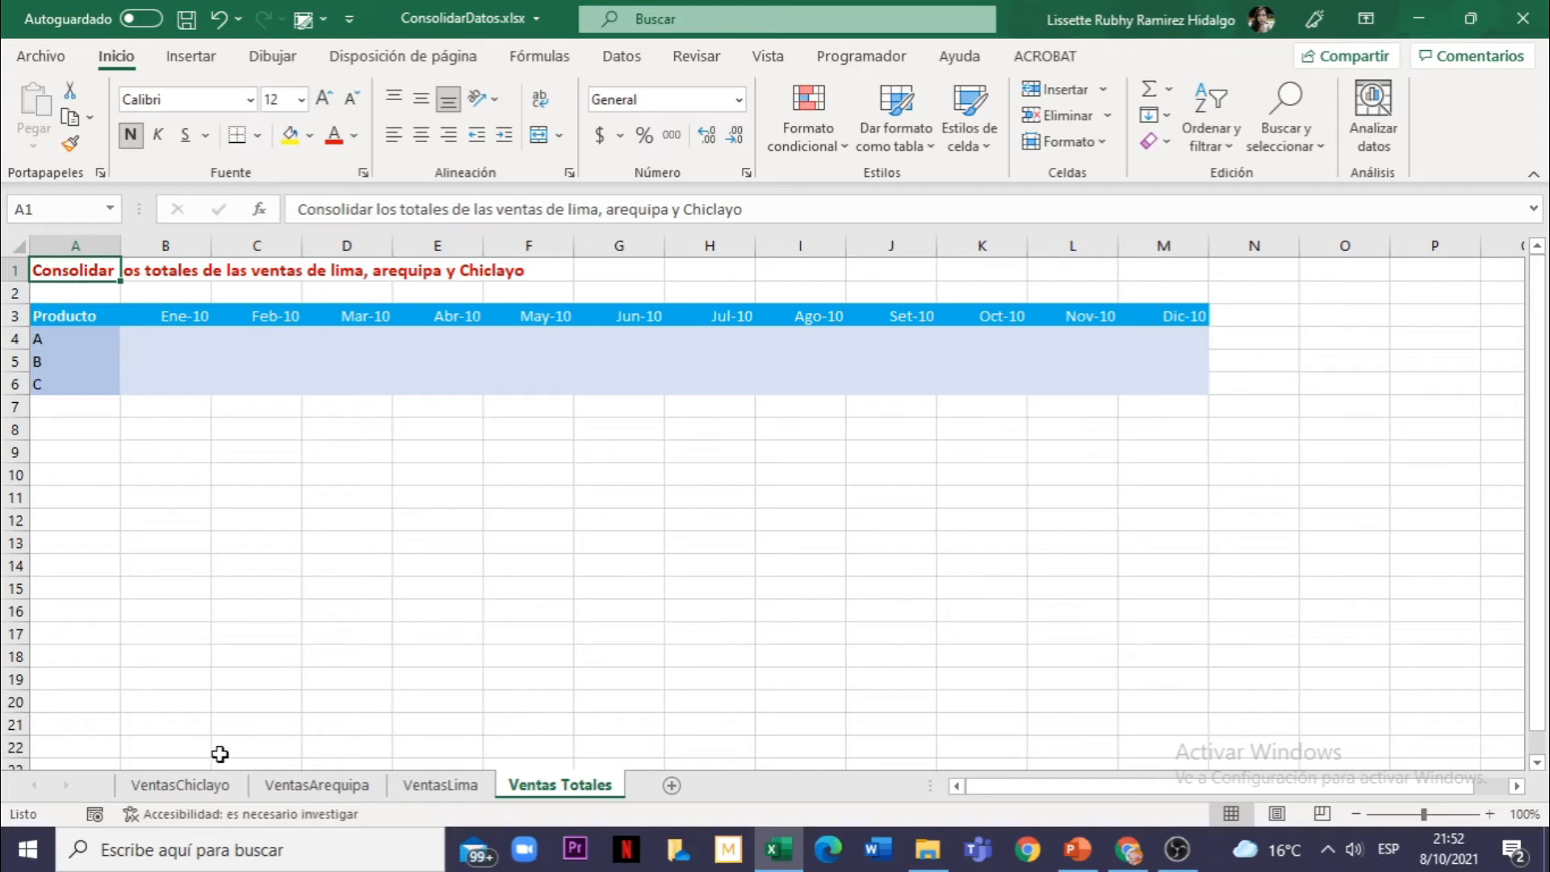
pyautogui.click(226, 789)
pyautogui.click(302, 791)
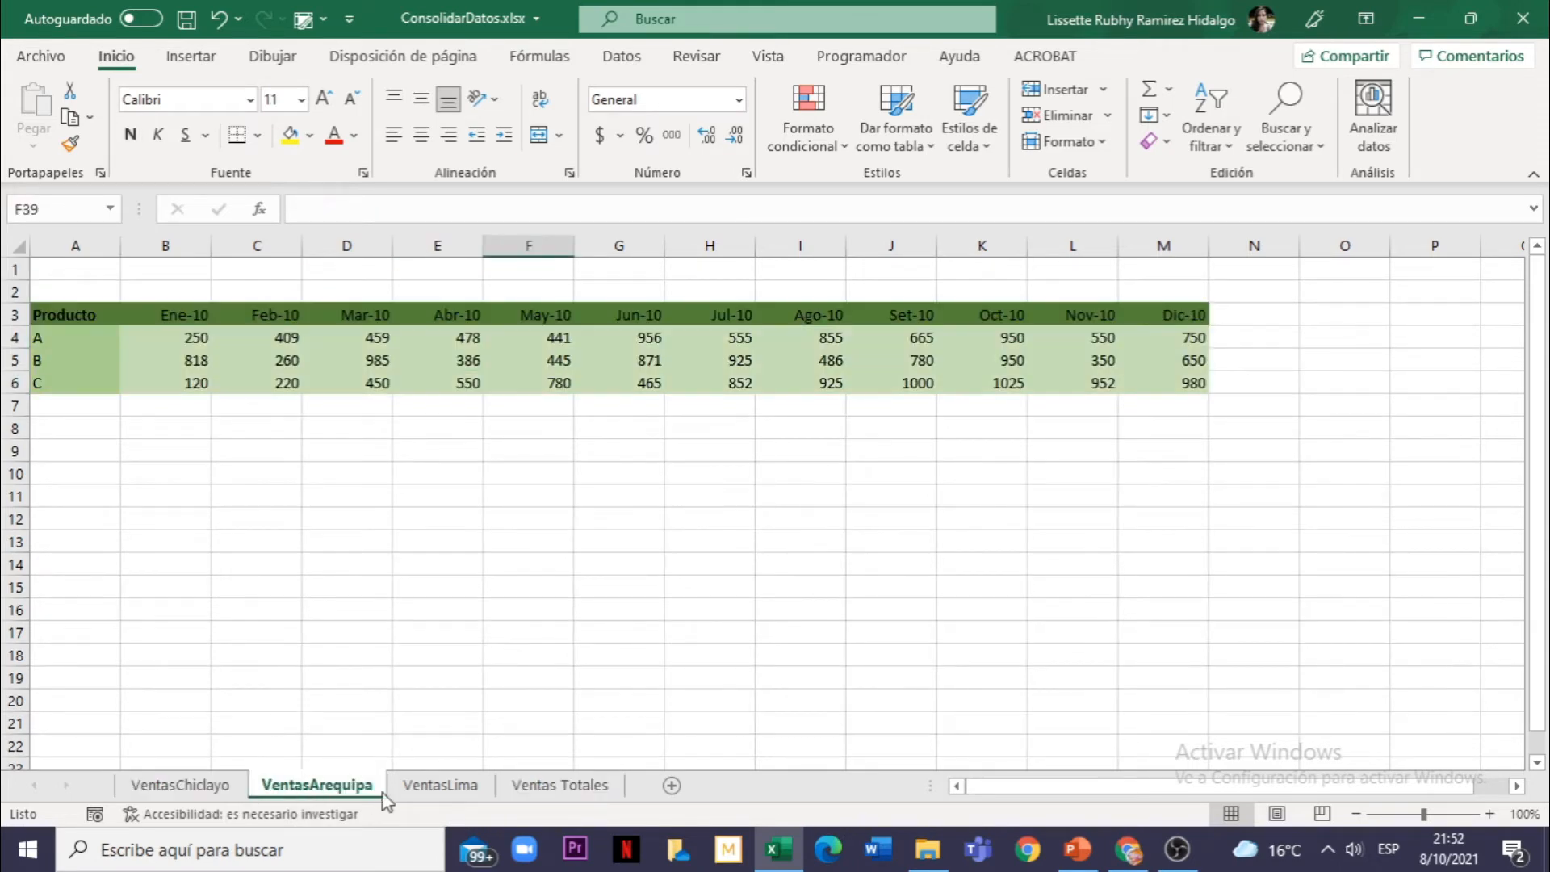
pyautogui.click(457, 785)
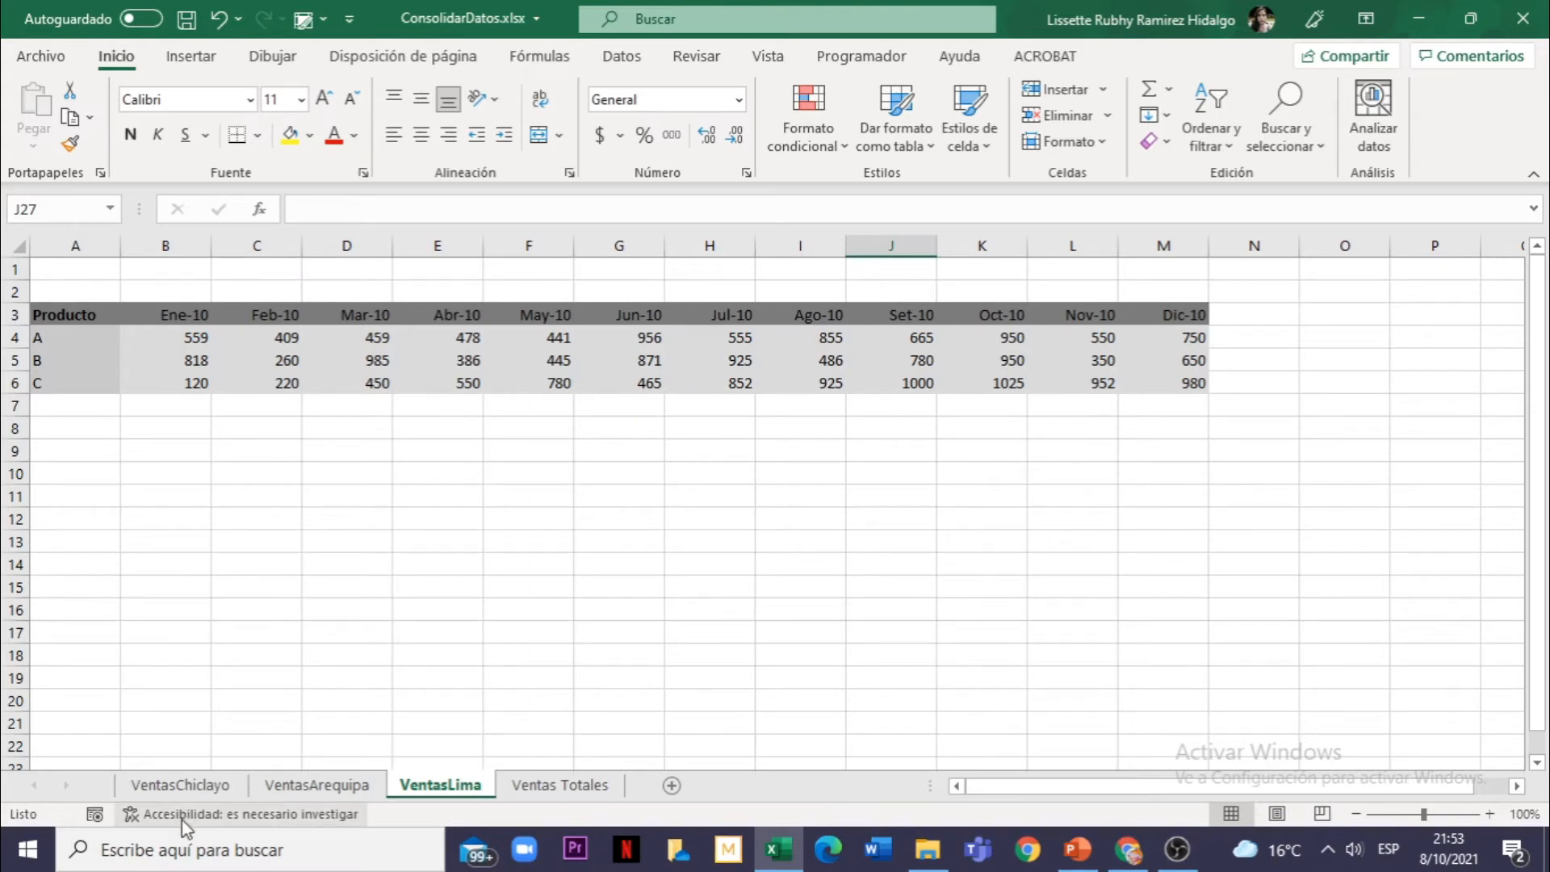
pyautogui.click(212, 786)
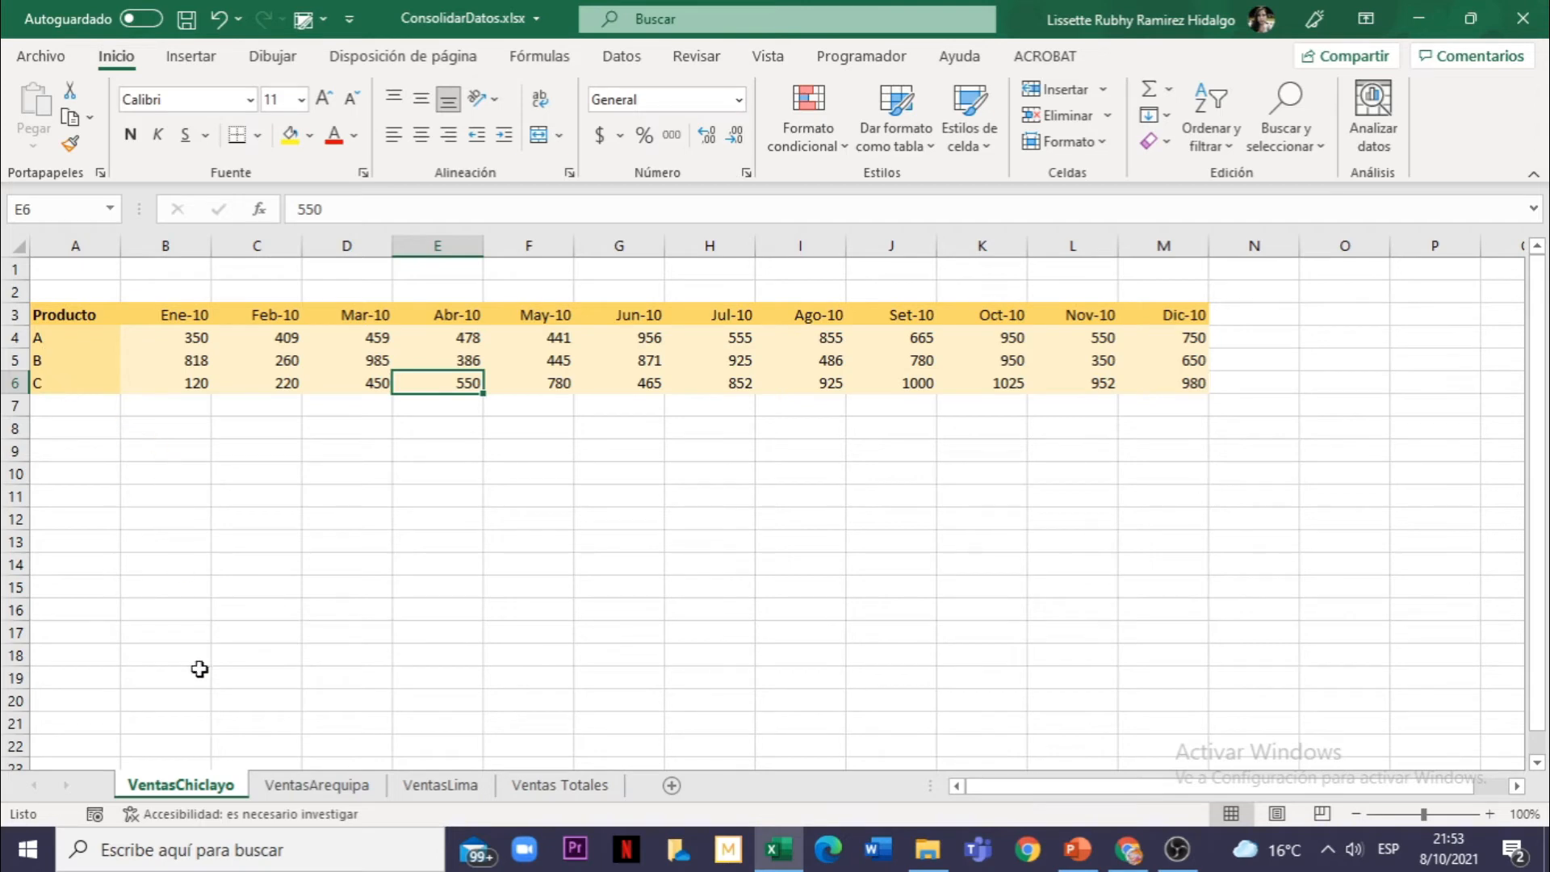
pyautogui.click(315, 786)
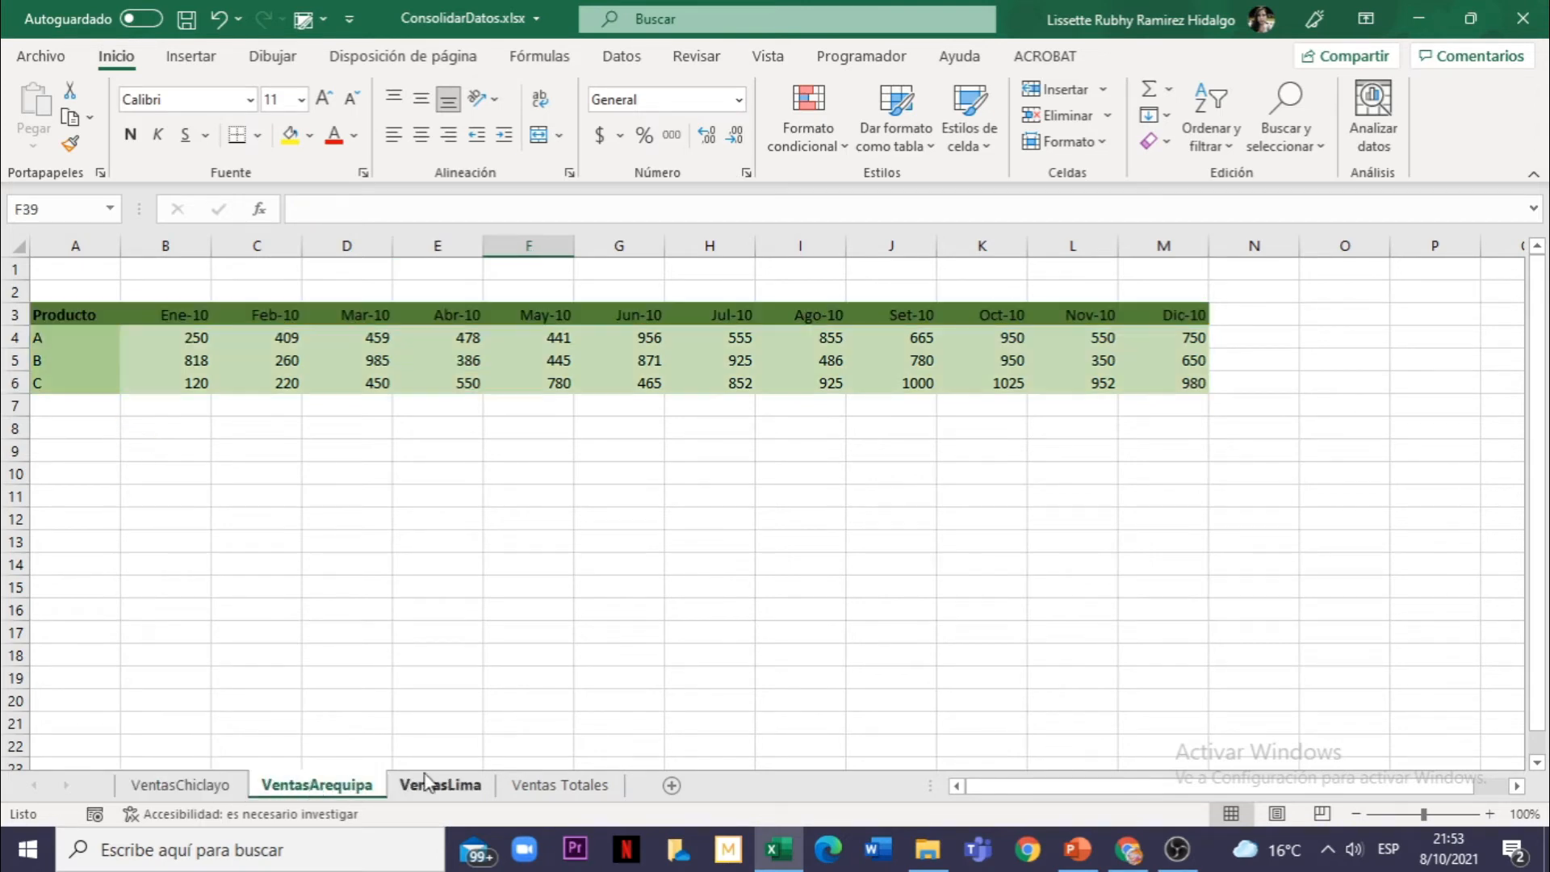
pyautogui.click(467, 787)
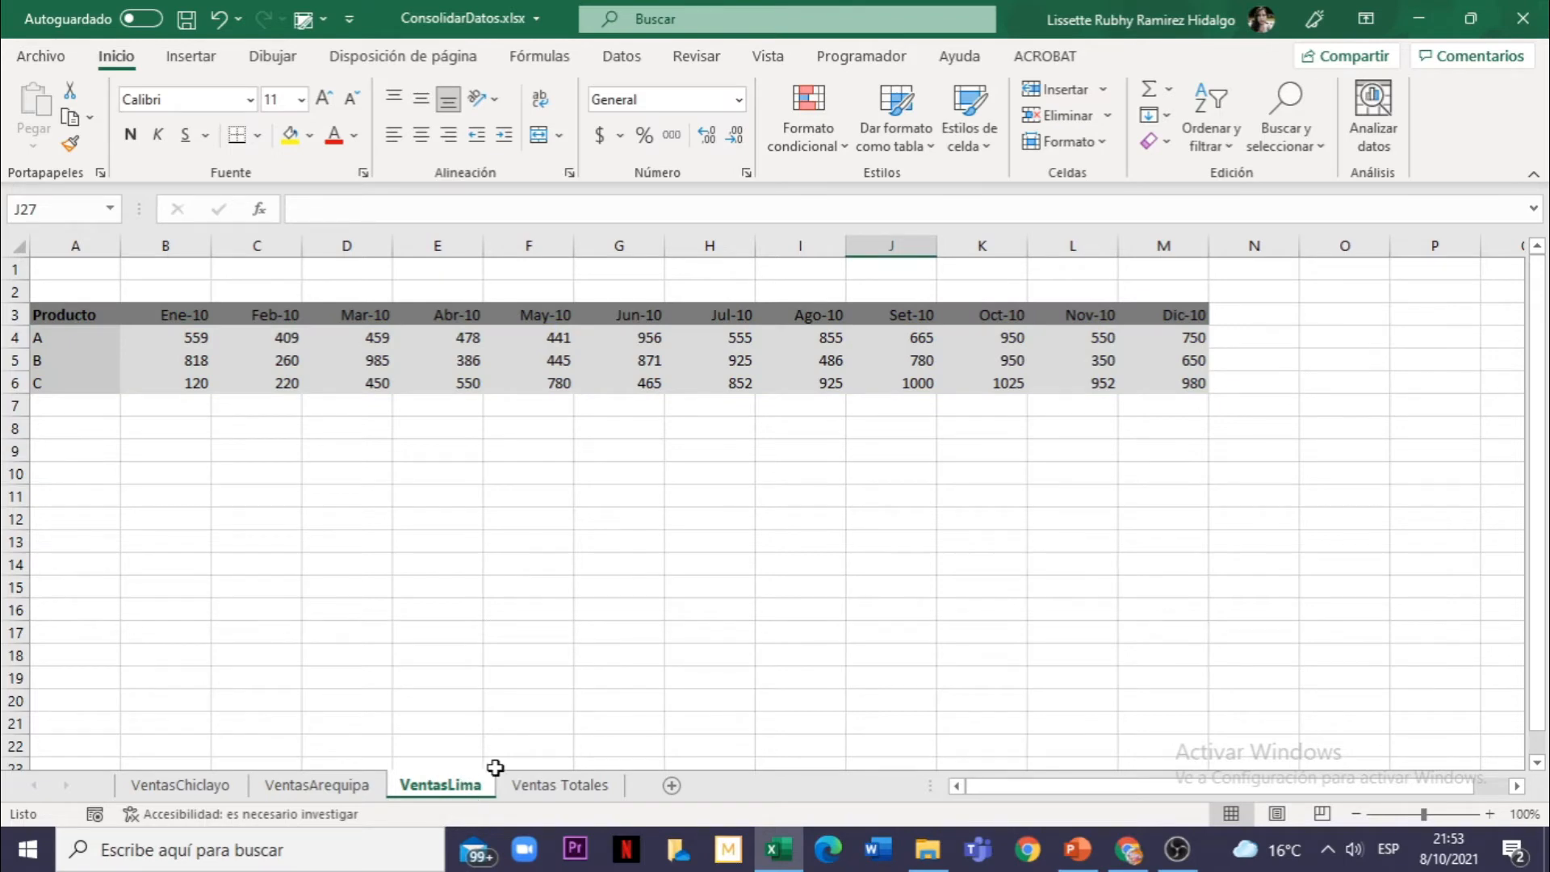
# Step: Examine the month headings and the product labels A, B and C in the Ventas Totales table
pyautogui.click(529, 787)
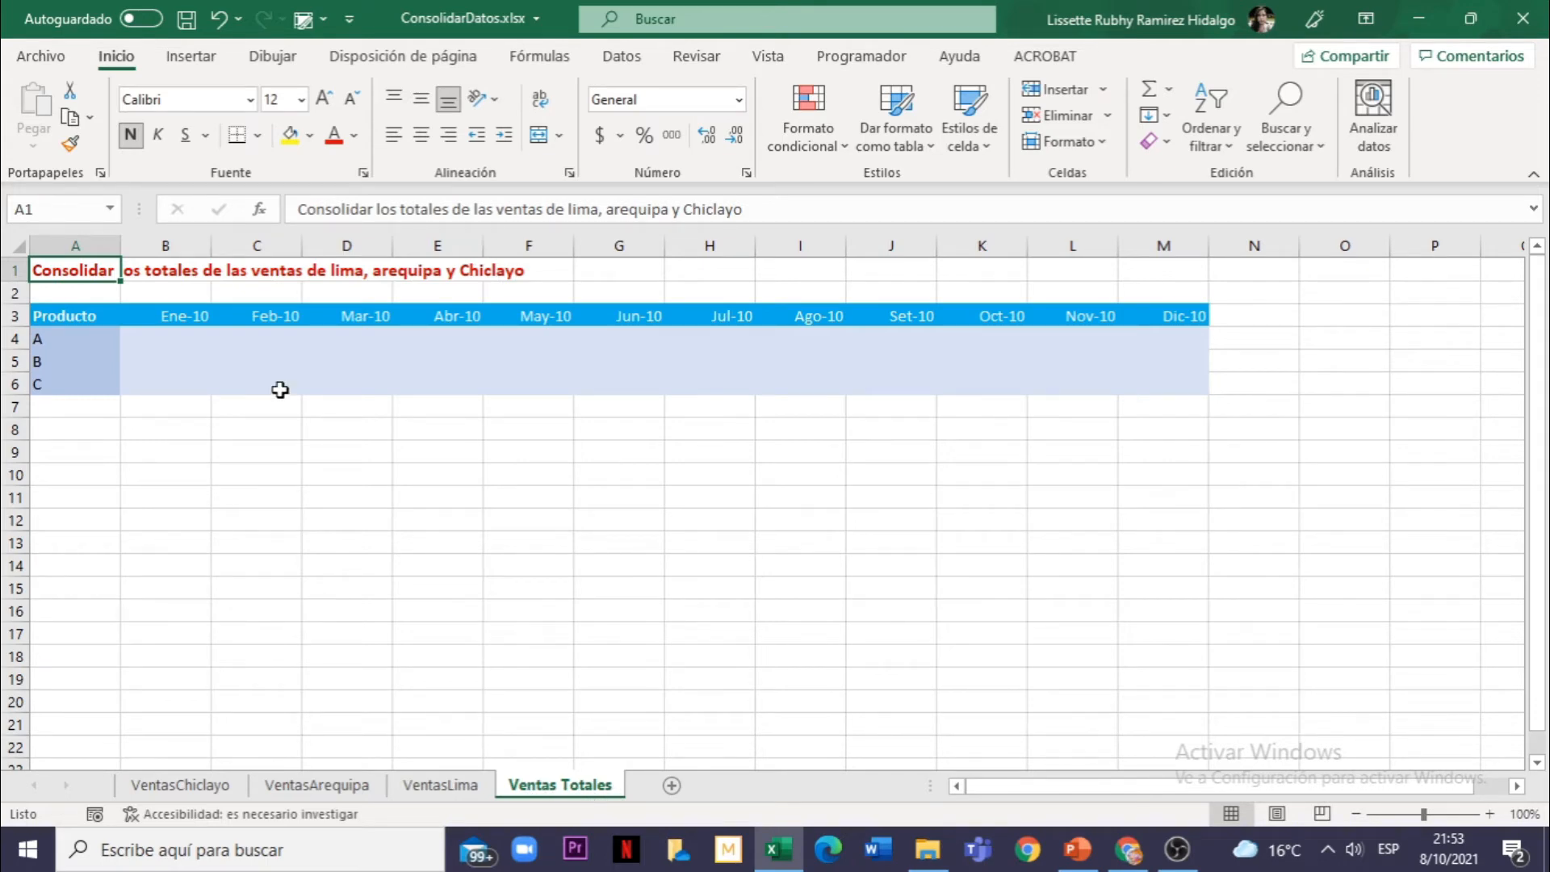
pyautogui.click(219, 313)
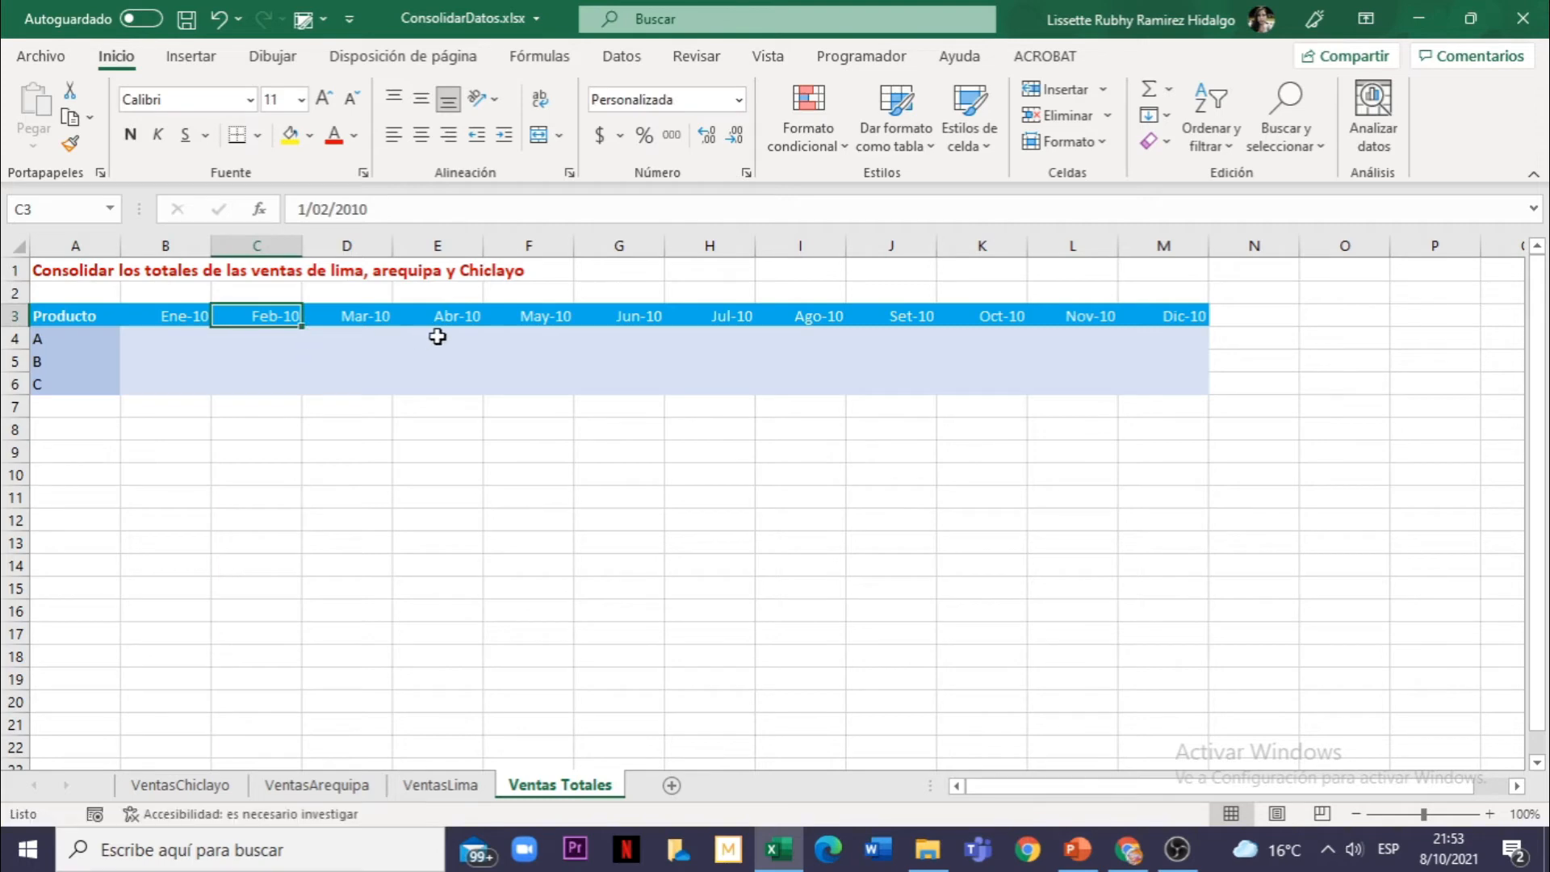
pyautogui.click(435, 337)
pyautogui.click(68, 342)
pyautogui.click(68, 362)
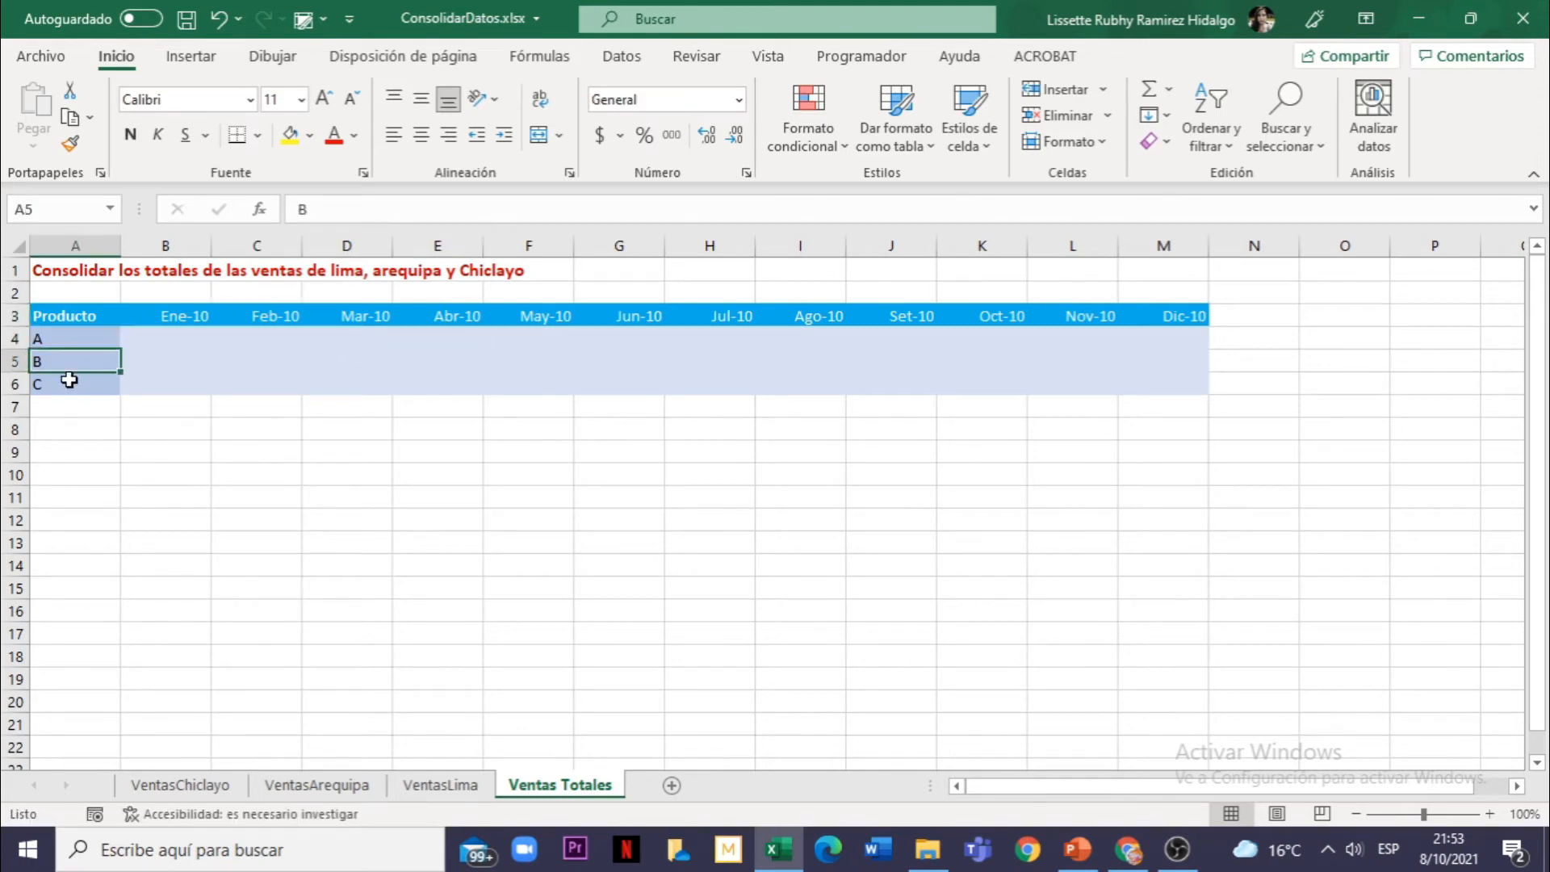
pyautogui.click(70, 389)
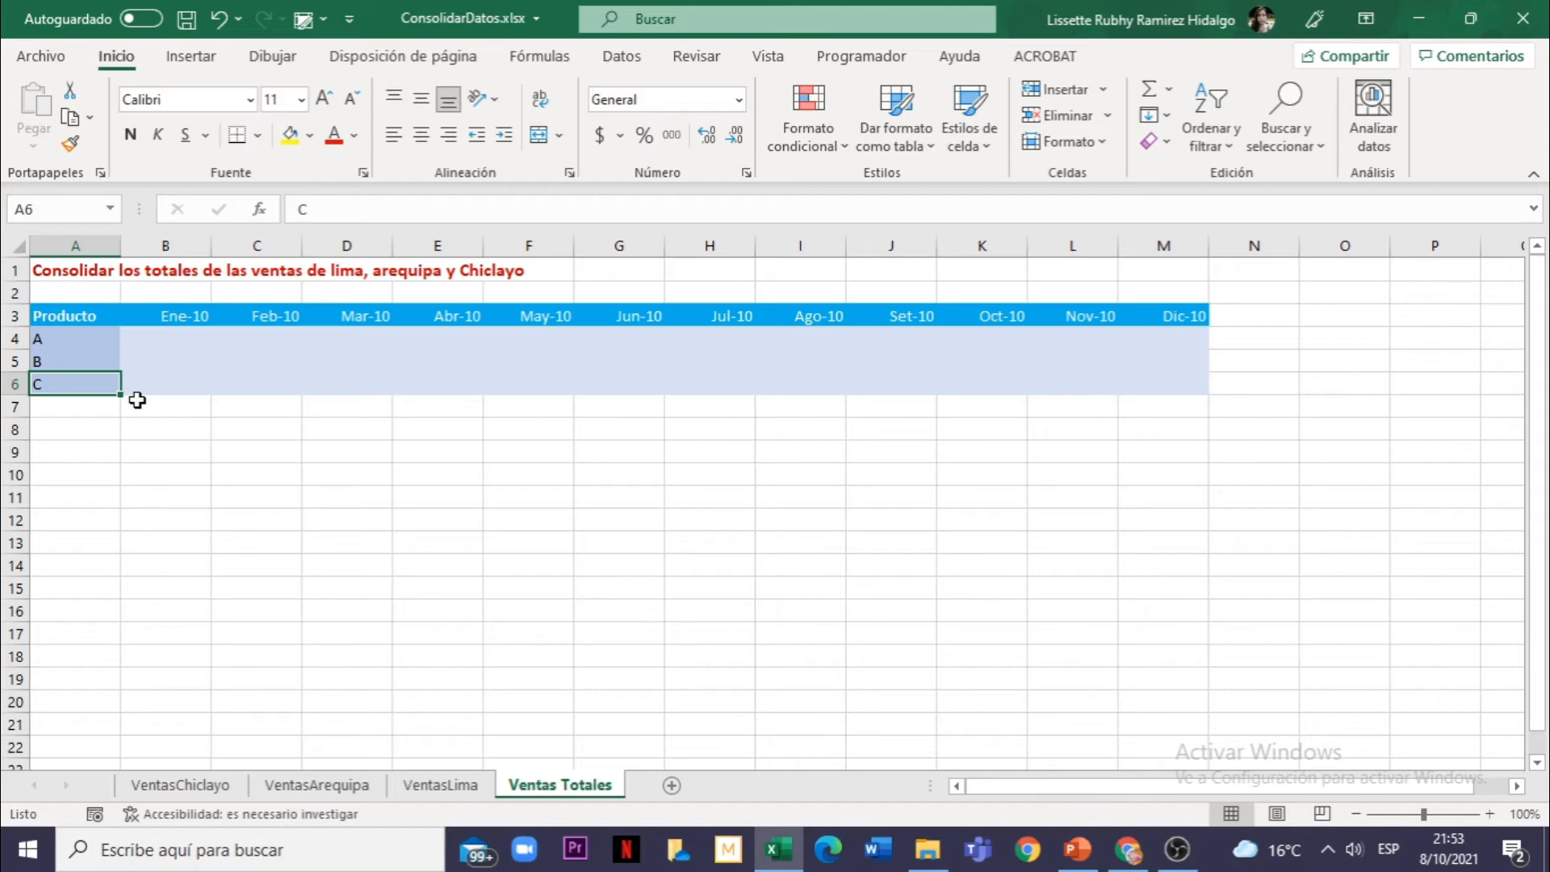
# Step: Start a data consolidation at cell B4 of Ventas Totales, reviewing the available functions and keeping Suma
pyautogui.click(151, 337)
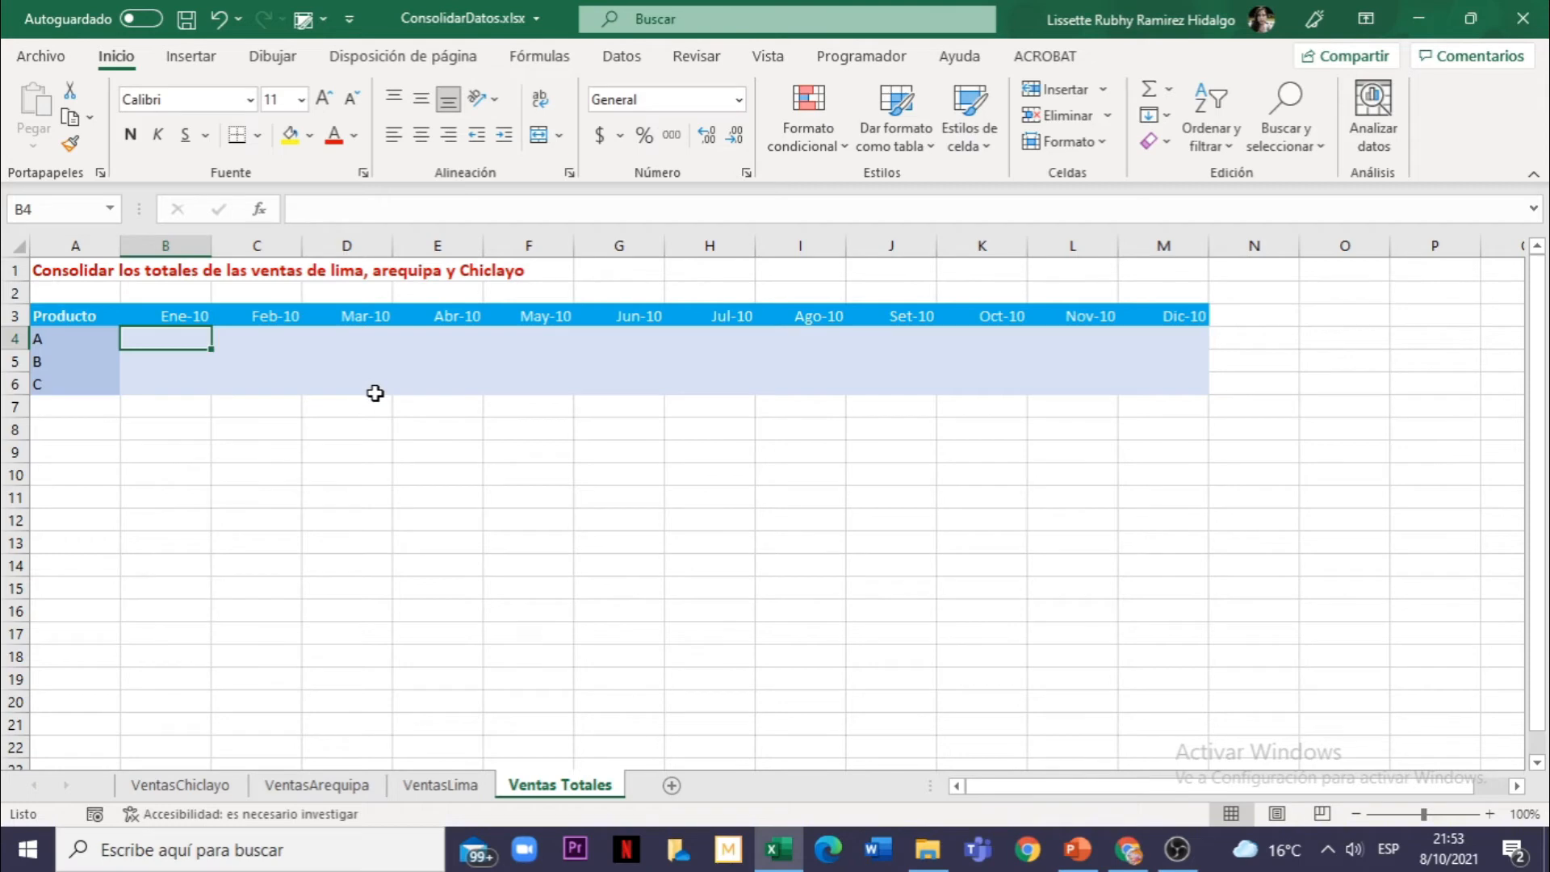
pyautogui.click(622, 57)
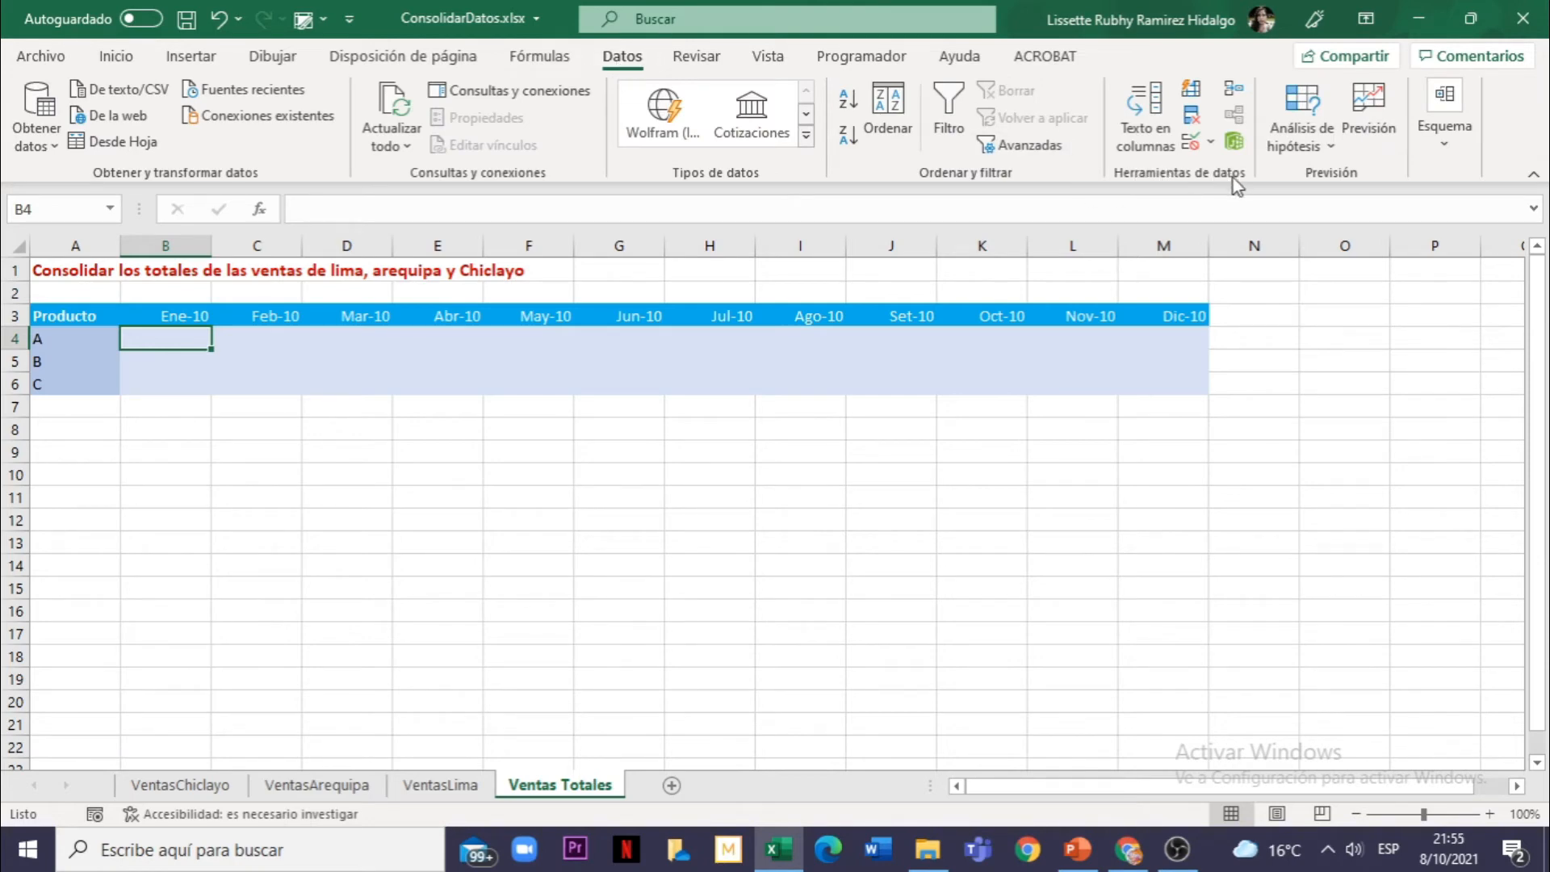
pyautogui.click(1233, 95)
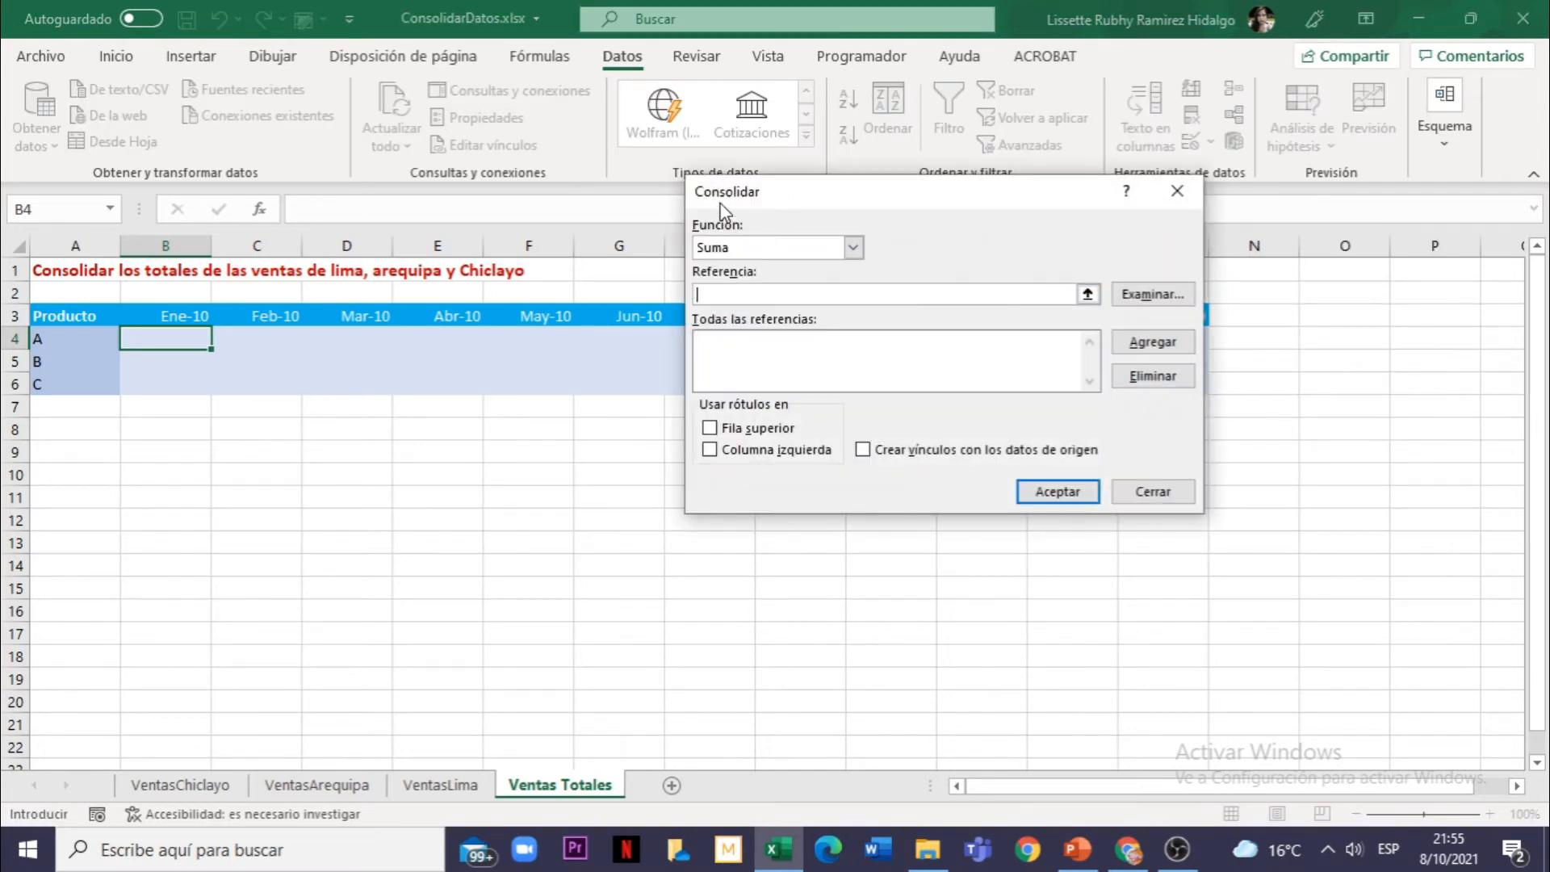
pyautogui.click(854, 249)
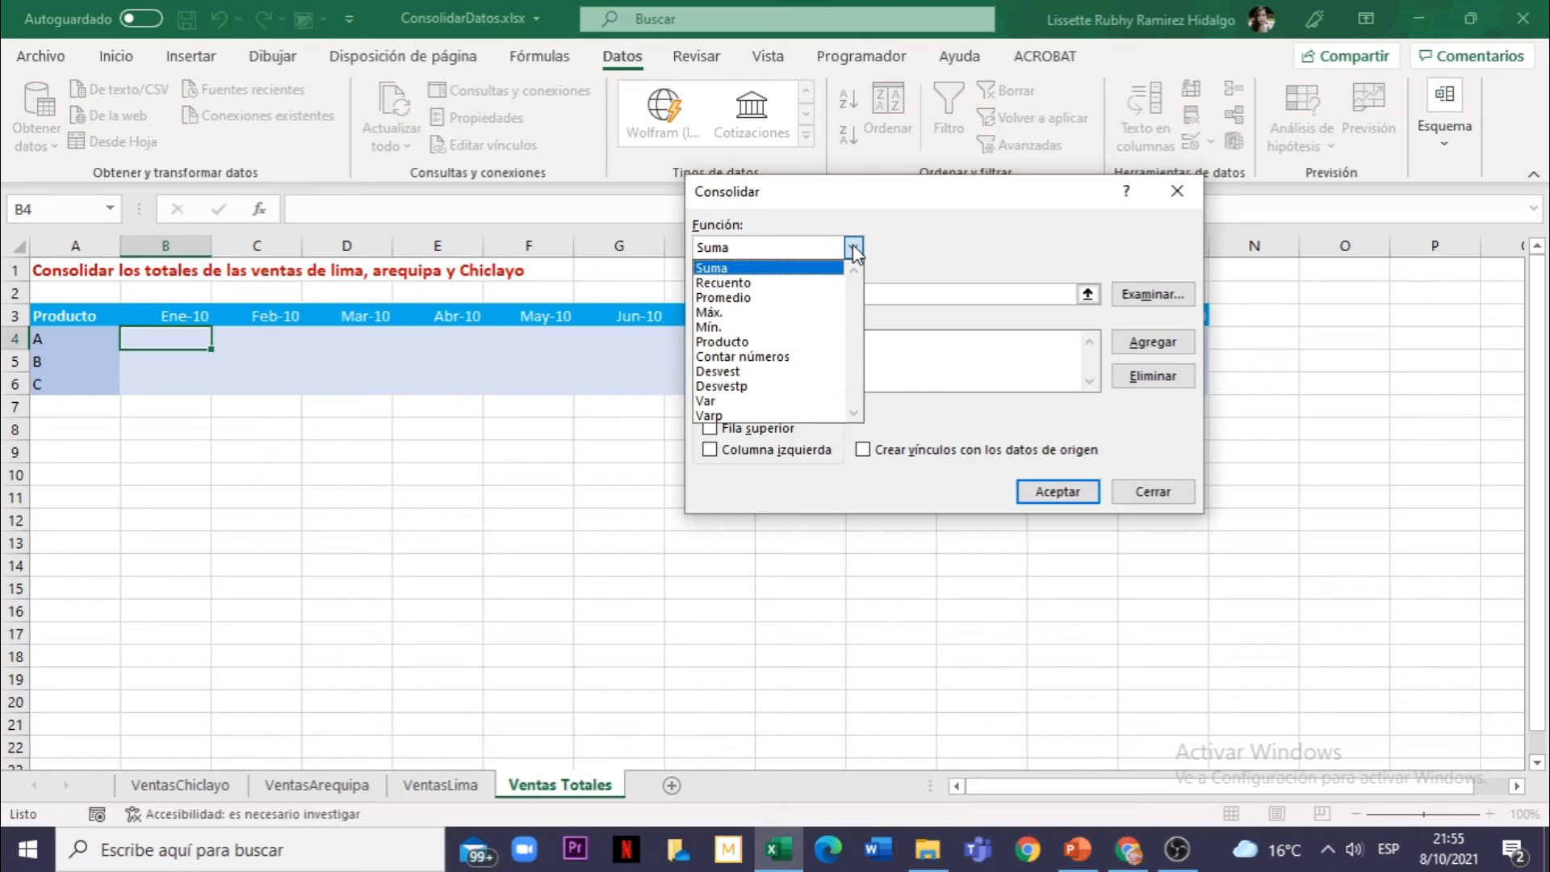
pyautogui.click(854, 249)
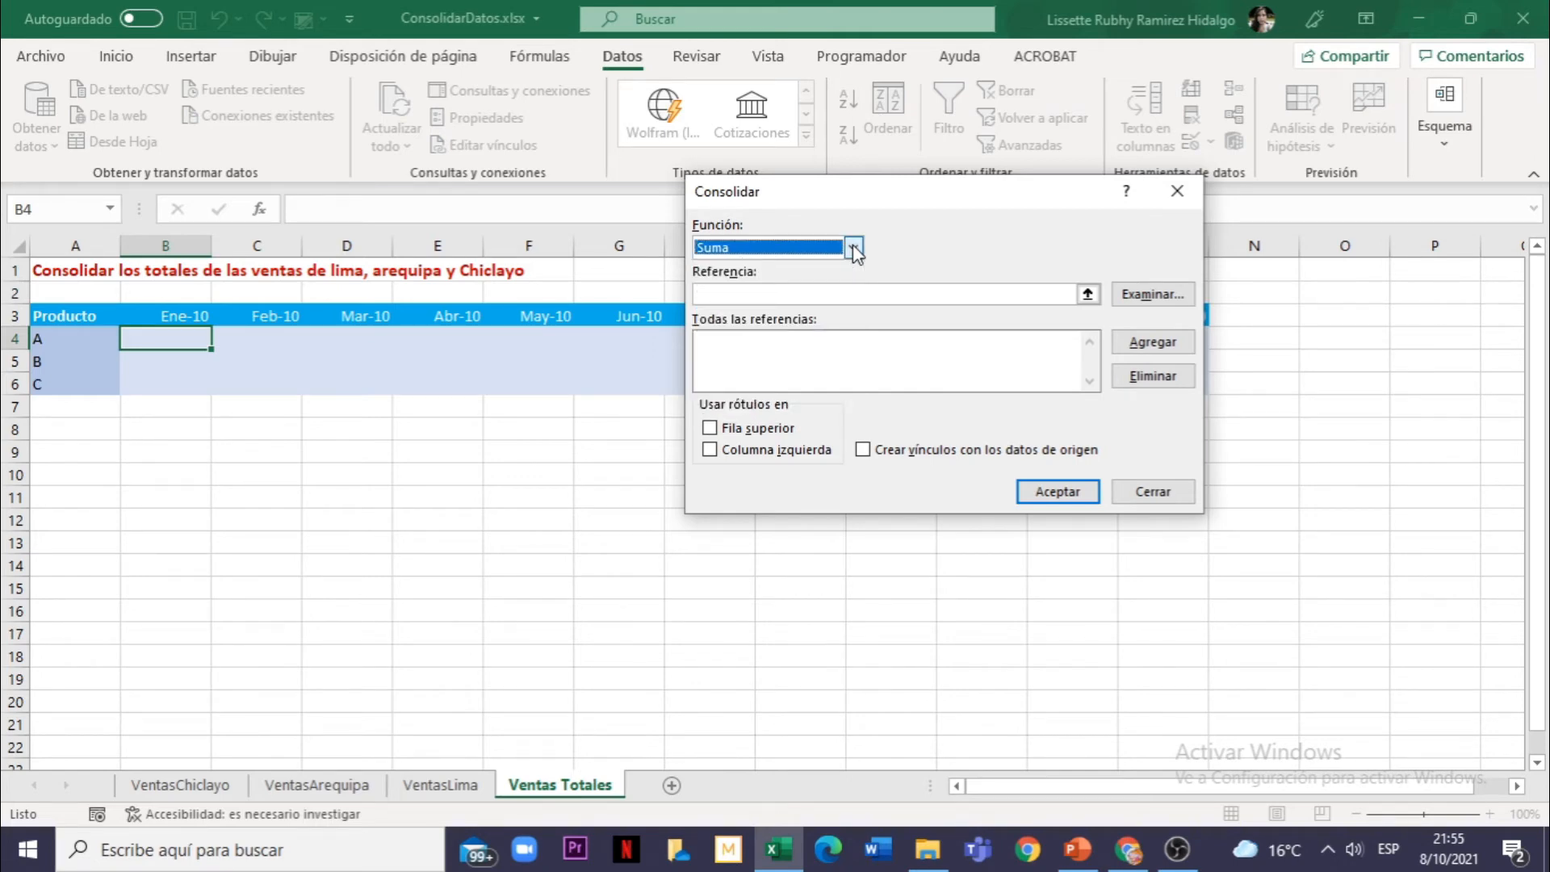
pyautogui.click(854, 249)
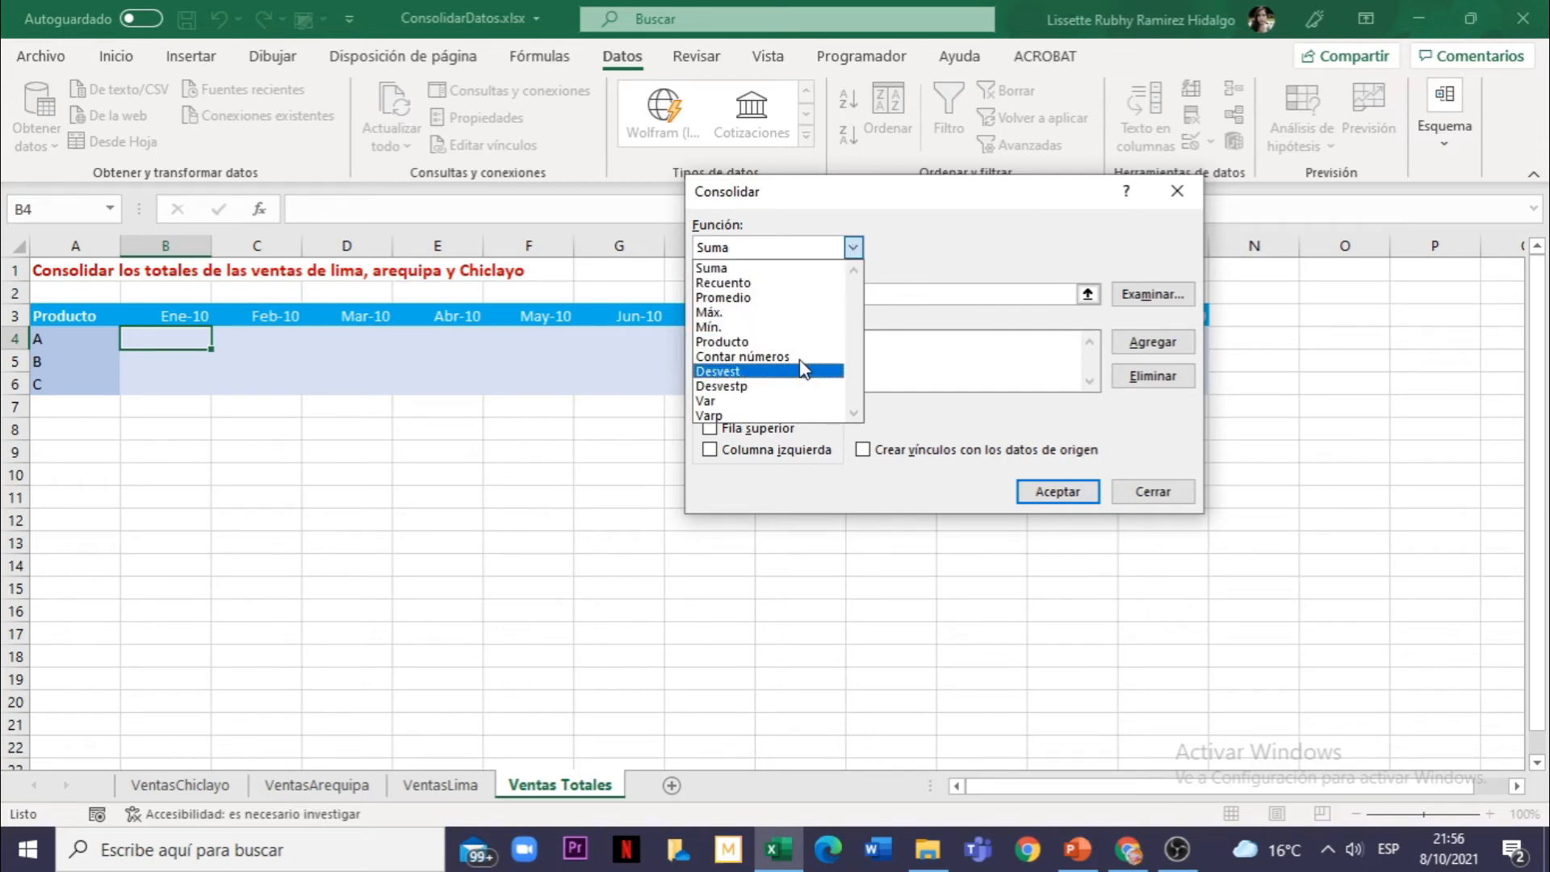
pyautogui.click(853, 251)
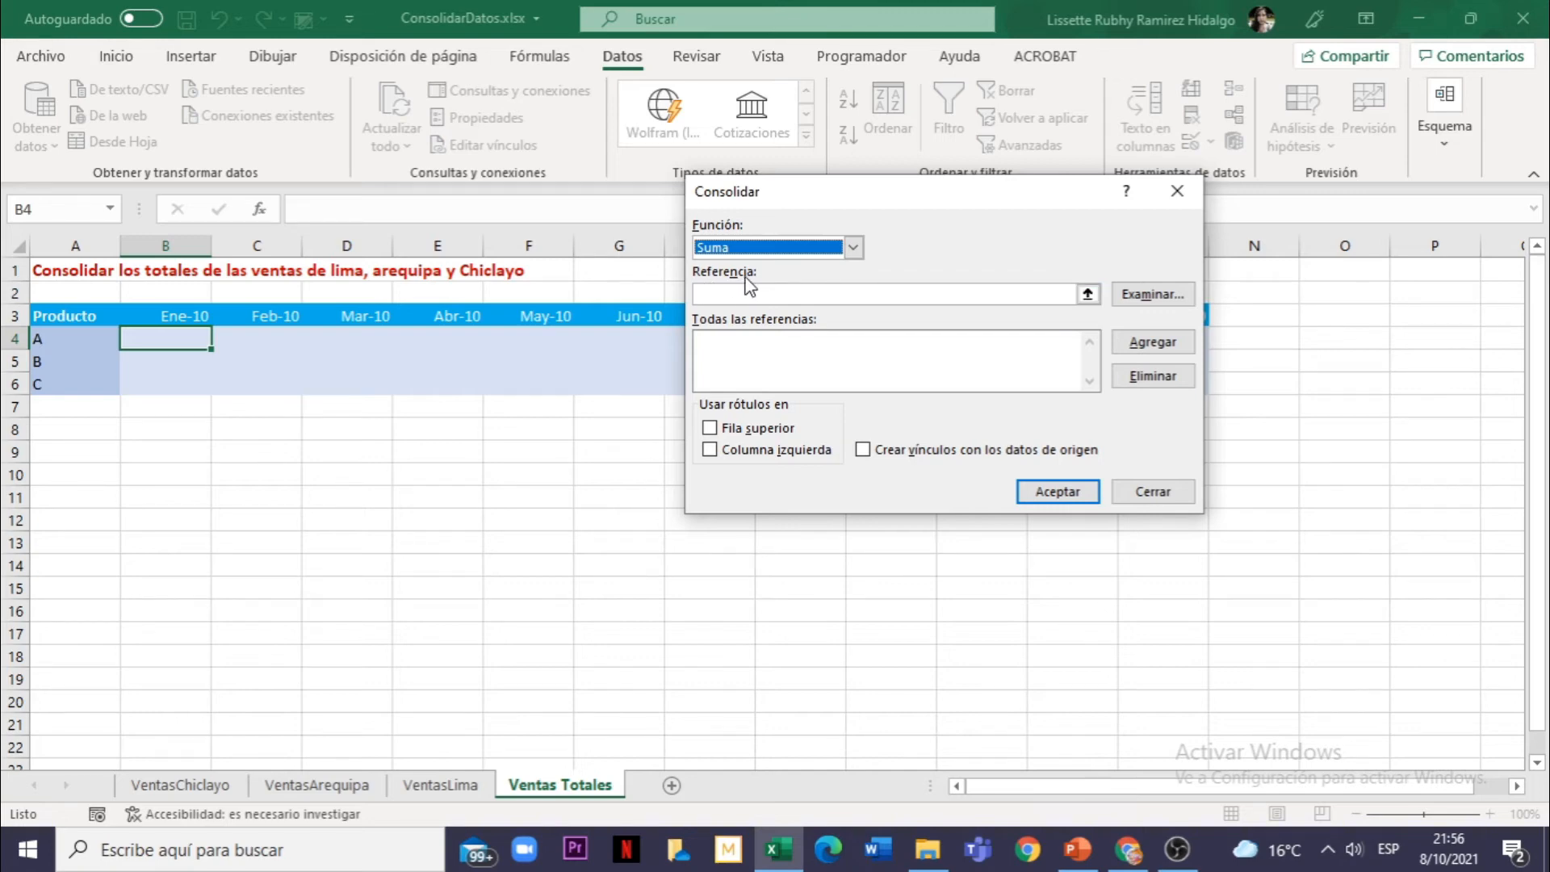
# Step: Set the consolidation reference to the range VentasChiclayo!$B$4:$M$6
pyautogui.click(1087, 294)
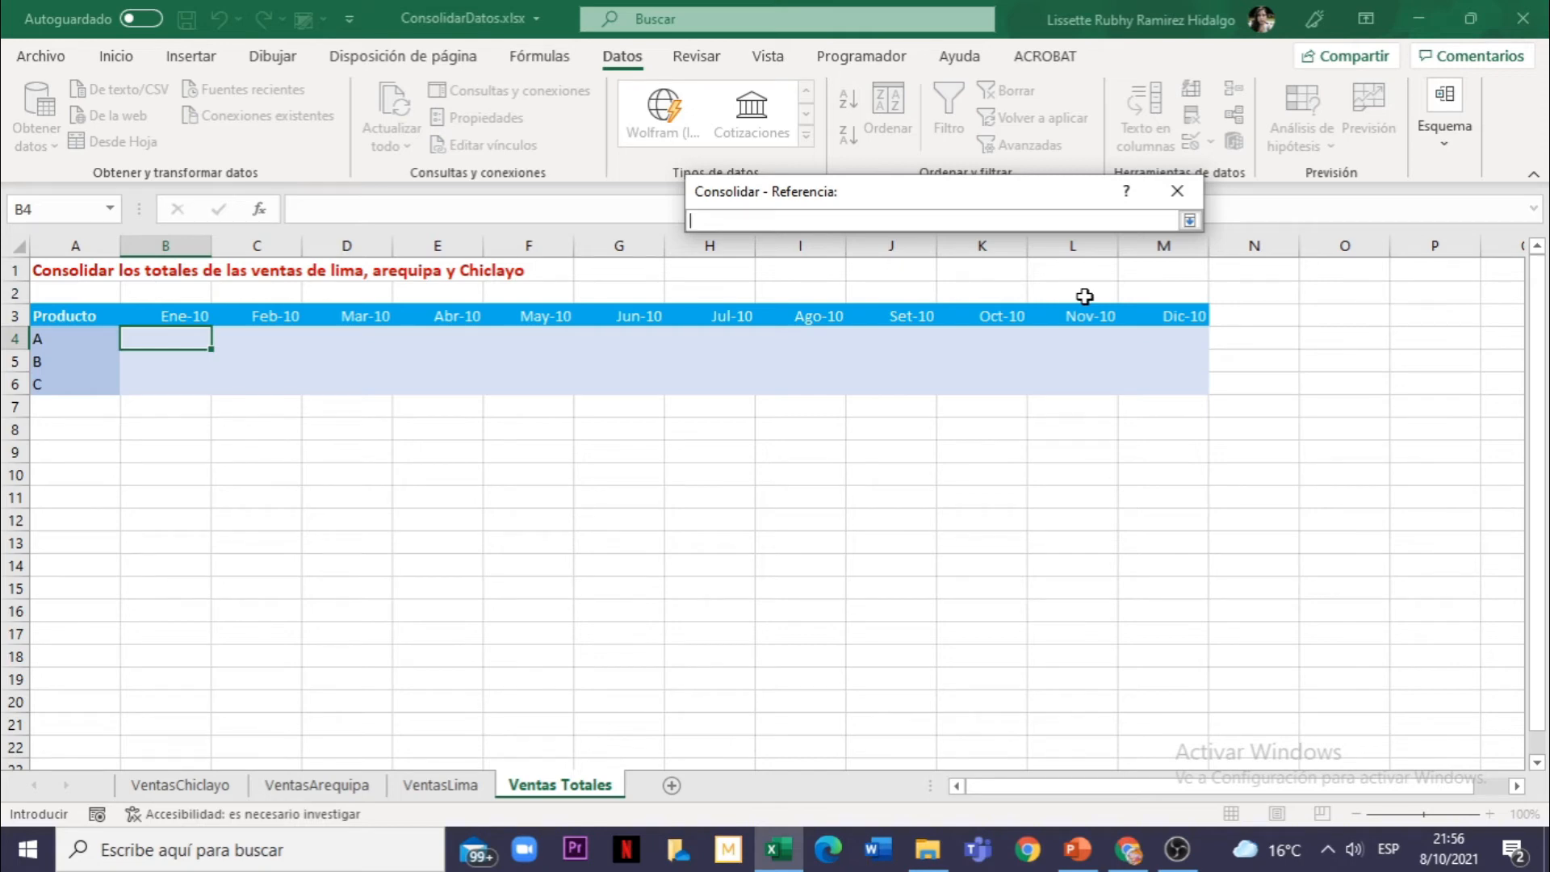
pyautogui.click(177, 785)
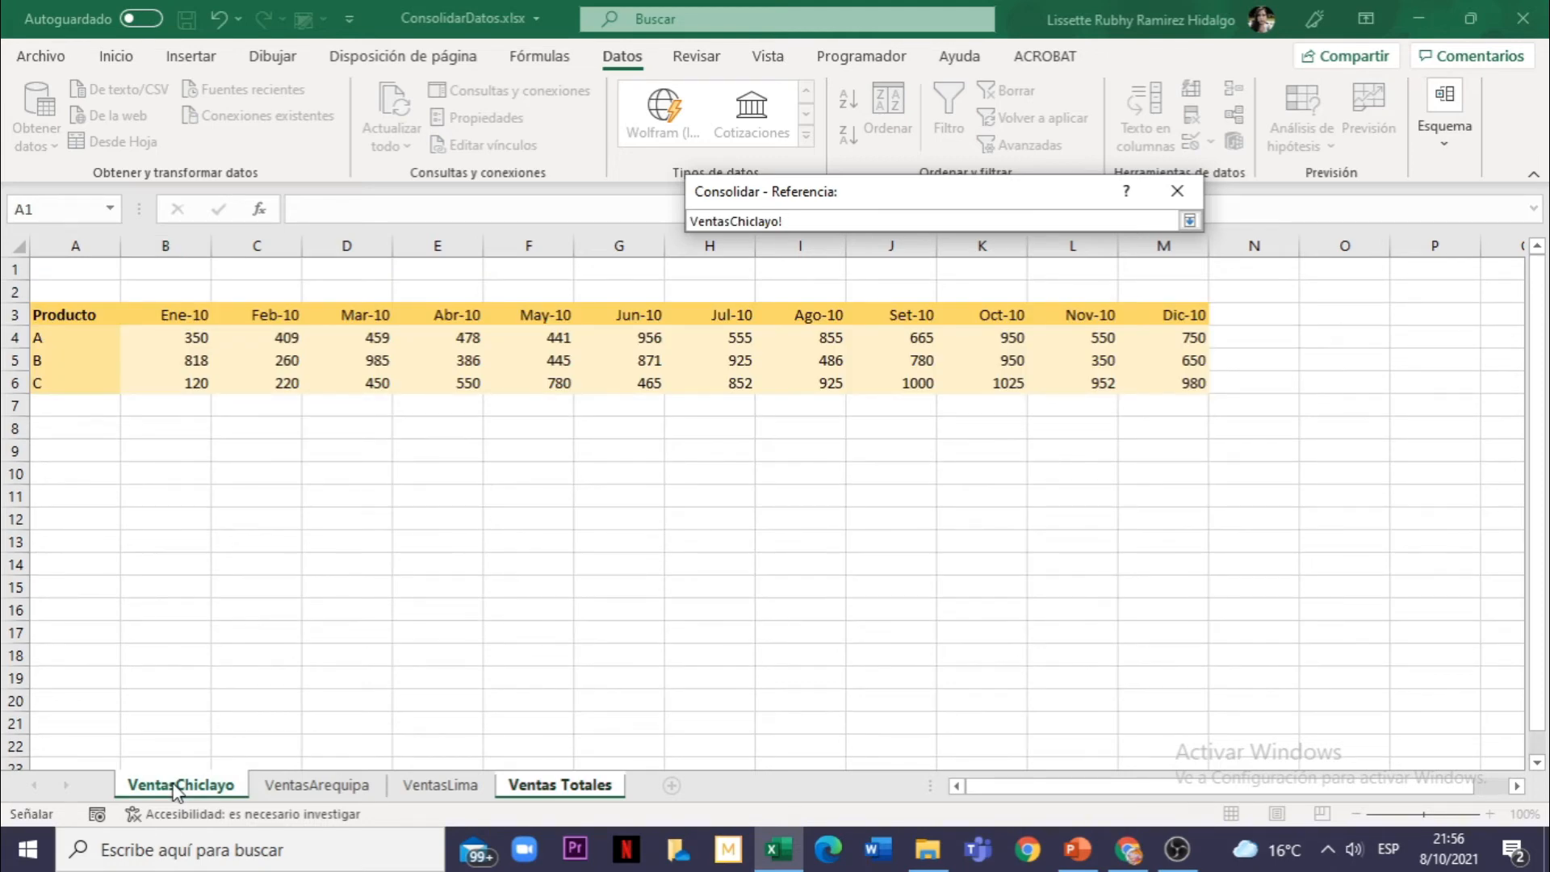
pyautogui.moveTo(174, 339)
pyautogui.mouseDown()
pyautogui.moveTo(737, 371)
pyautogui.moveTo(1117, 360)
pyautogui.moveTo(1181, 383)
pyautogui.mouseUp()
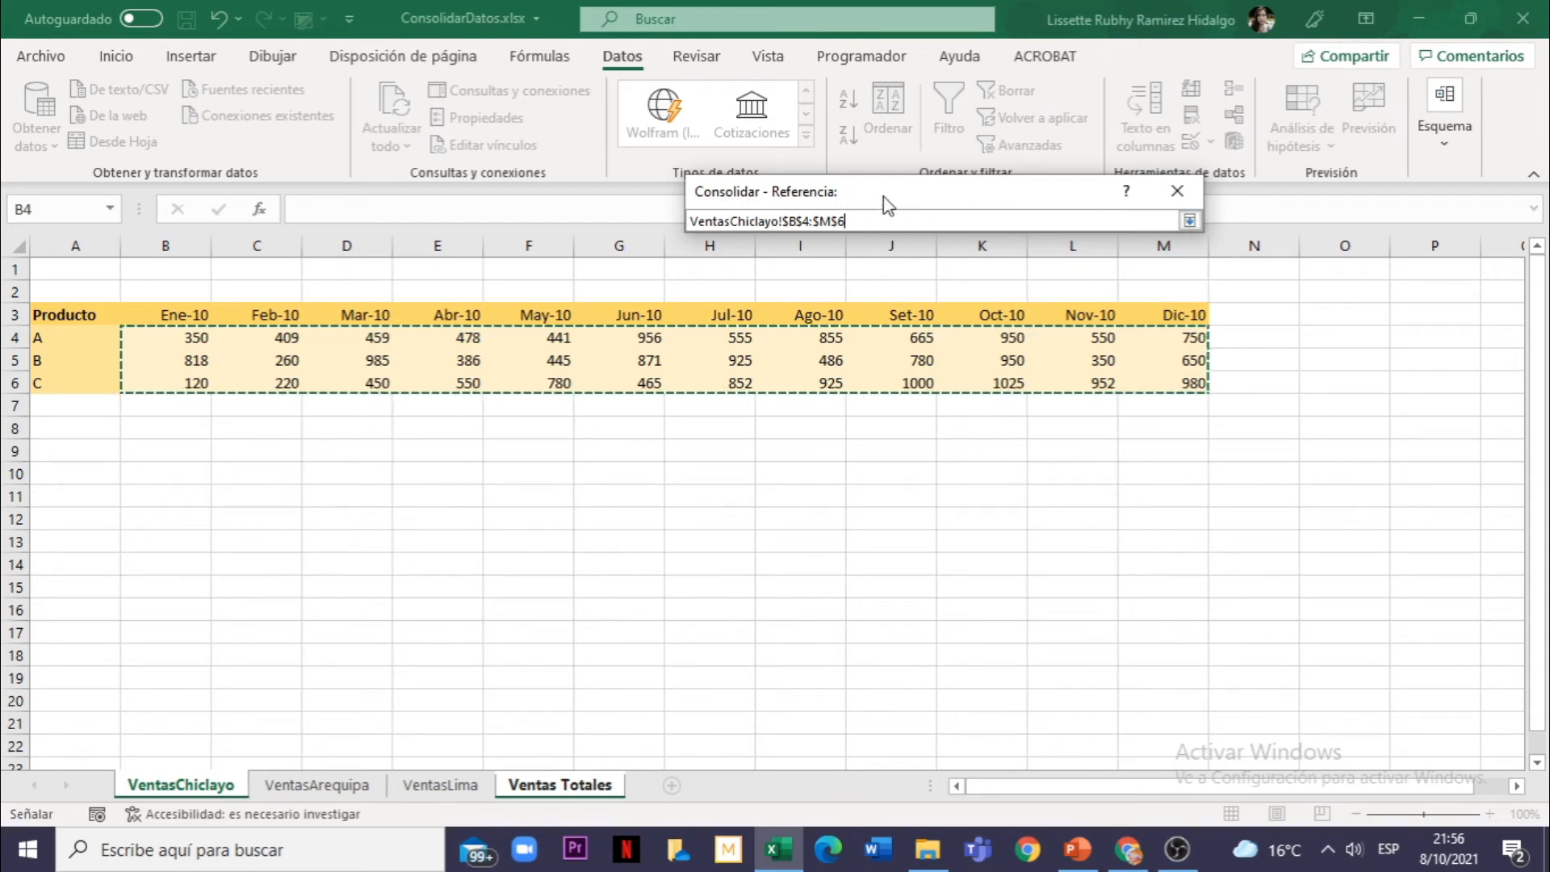
pyautogui.click(1190, 222)
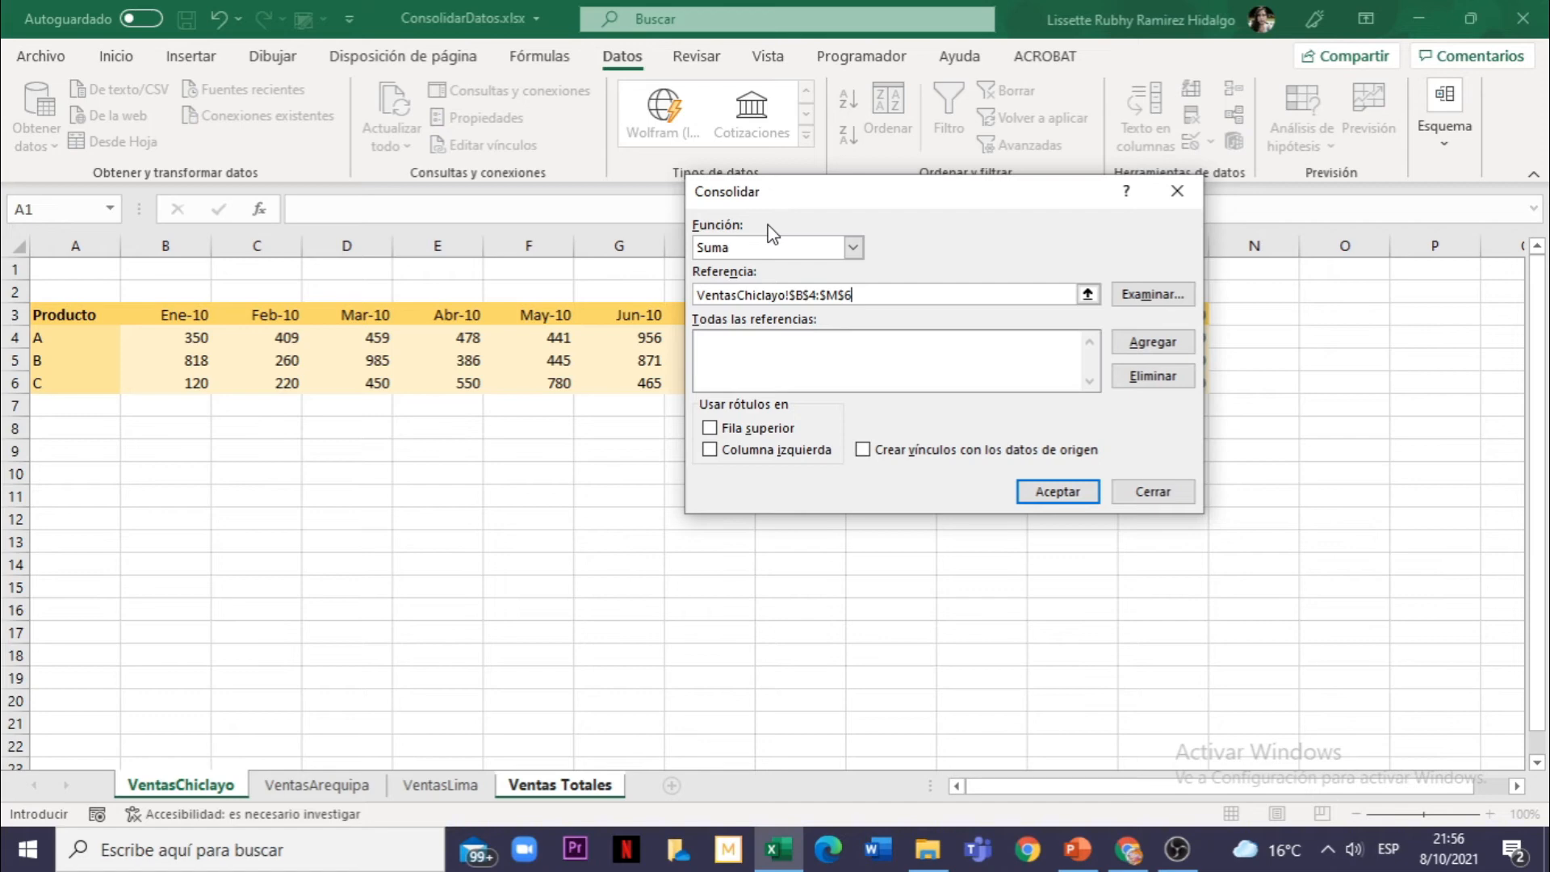
# Step: Add the VentasChiclayo!$B$4:$M$6 range to the list of consolidation references
pyautogui.click(1153, 294)
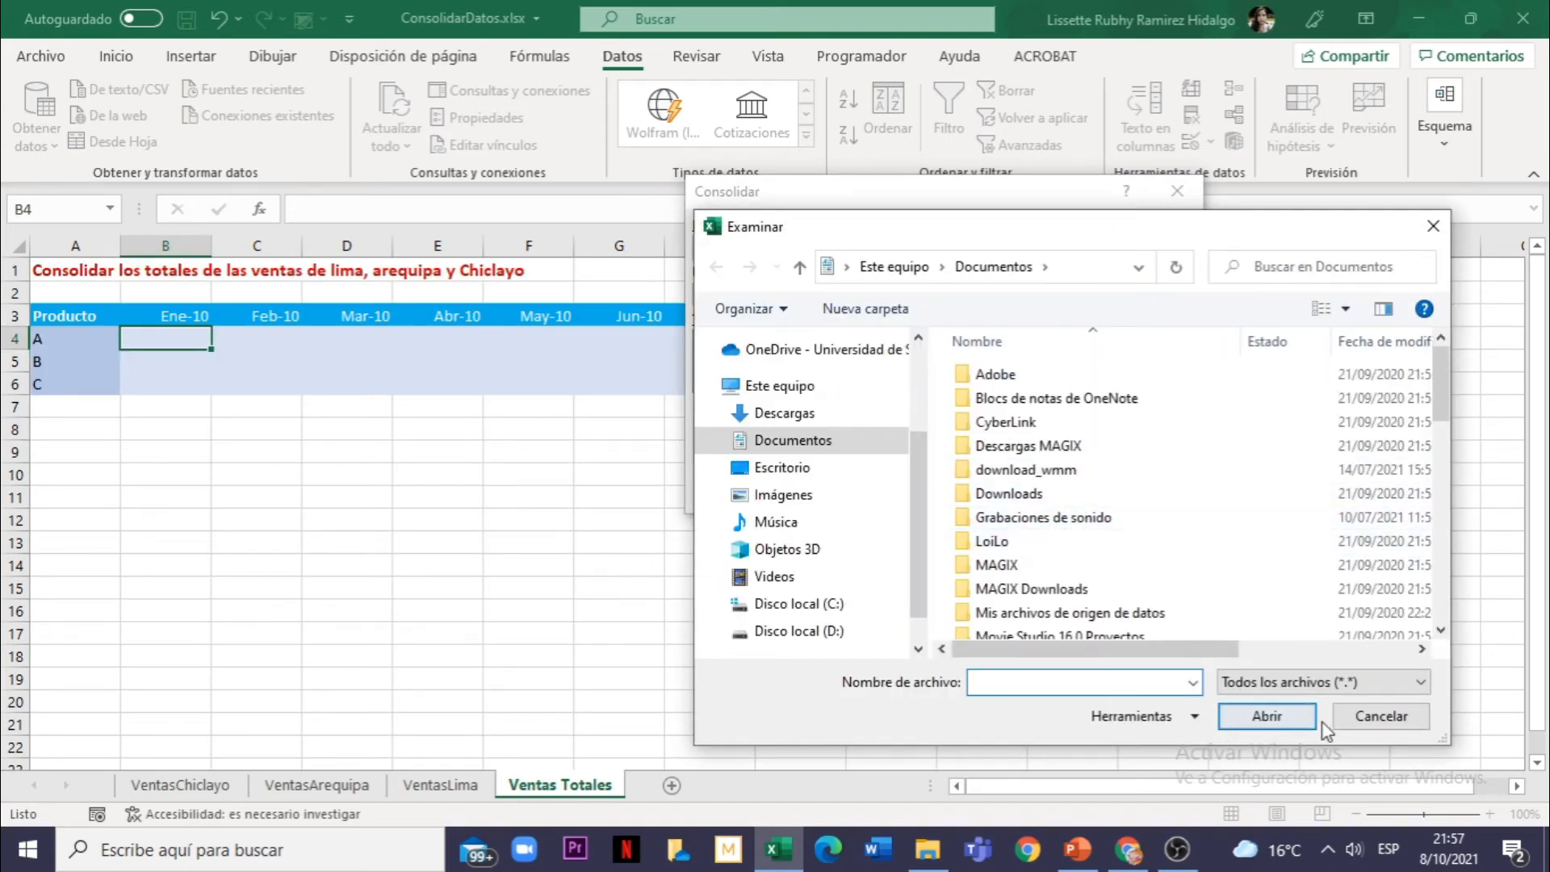
pyautogui.click(1434, 229)
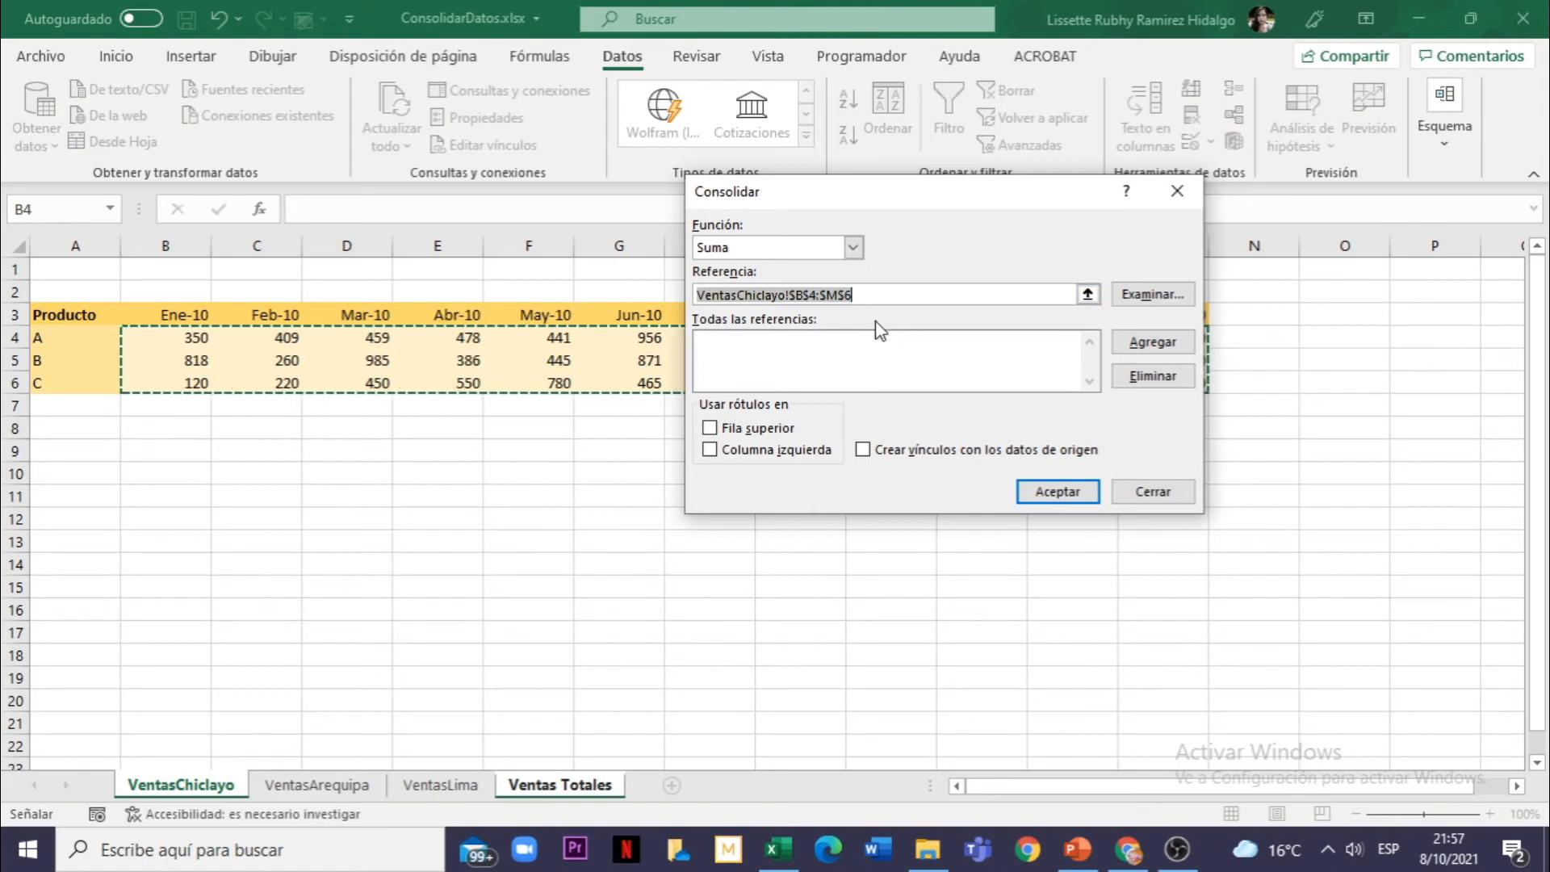
pyautogui.click(1148, 344)
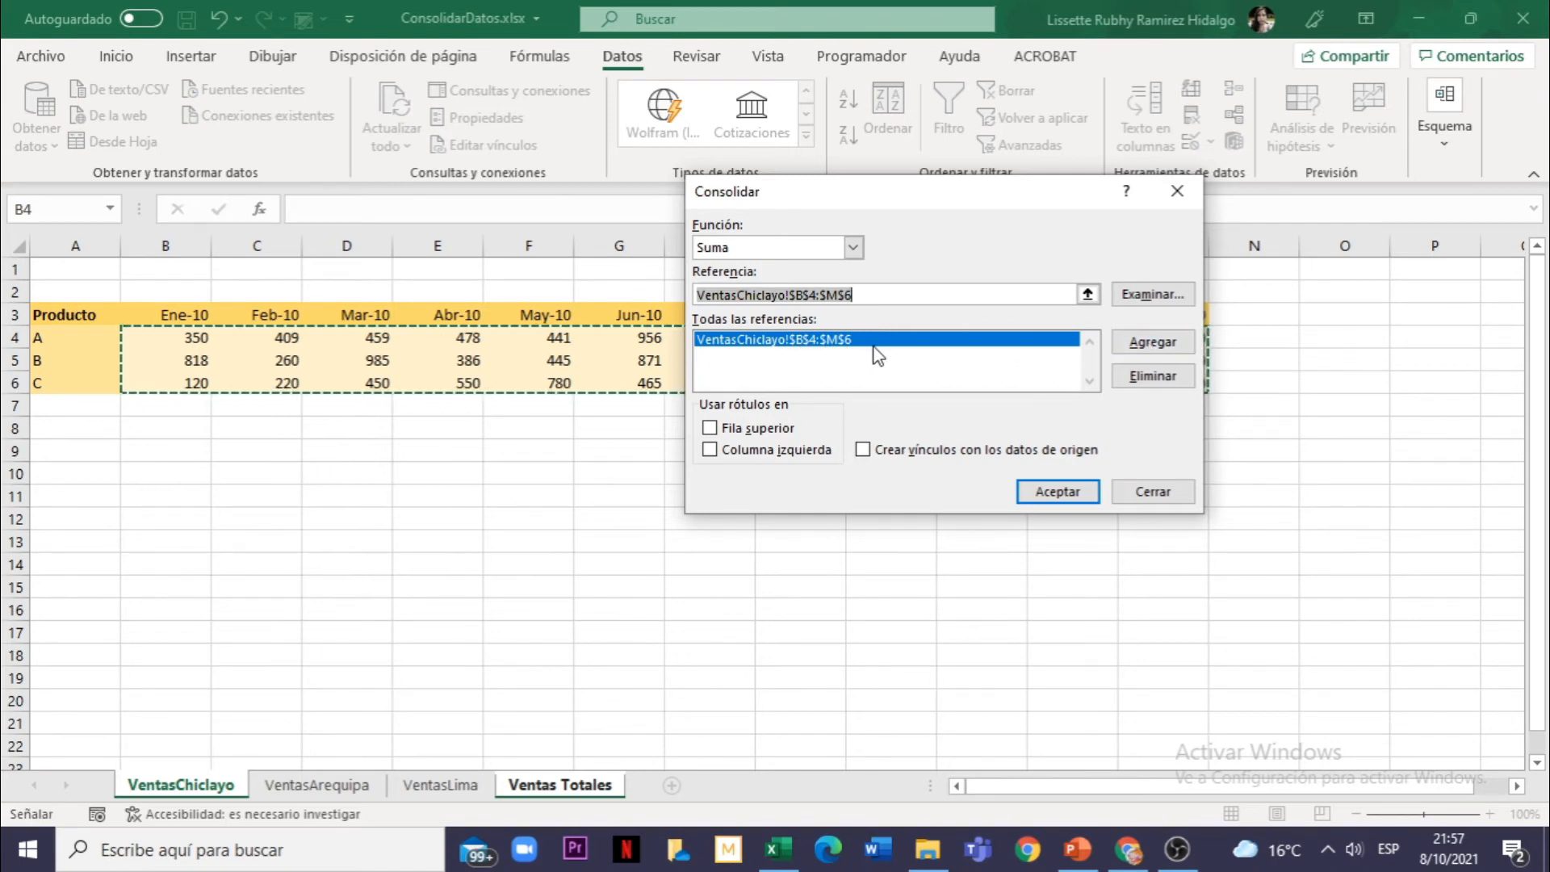
# Step: Select the range $B$4:$M$6 on the VentasArequipa sheet and add it to the consolidation references
pyautogui.click(1088, 296)
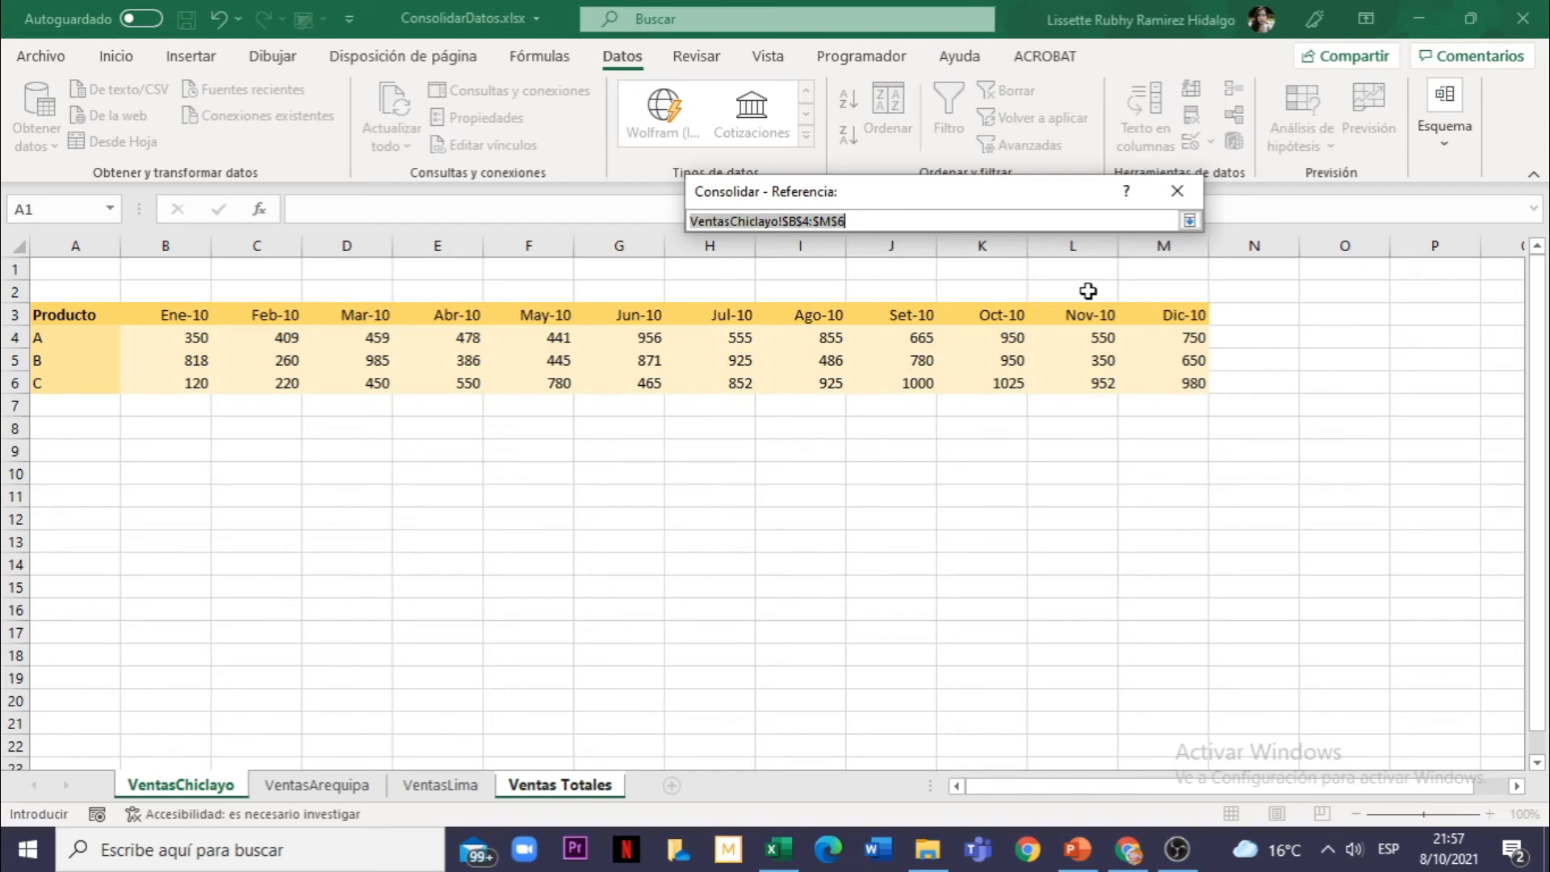
pyautogui.click(303, 791)
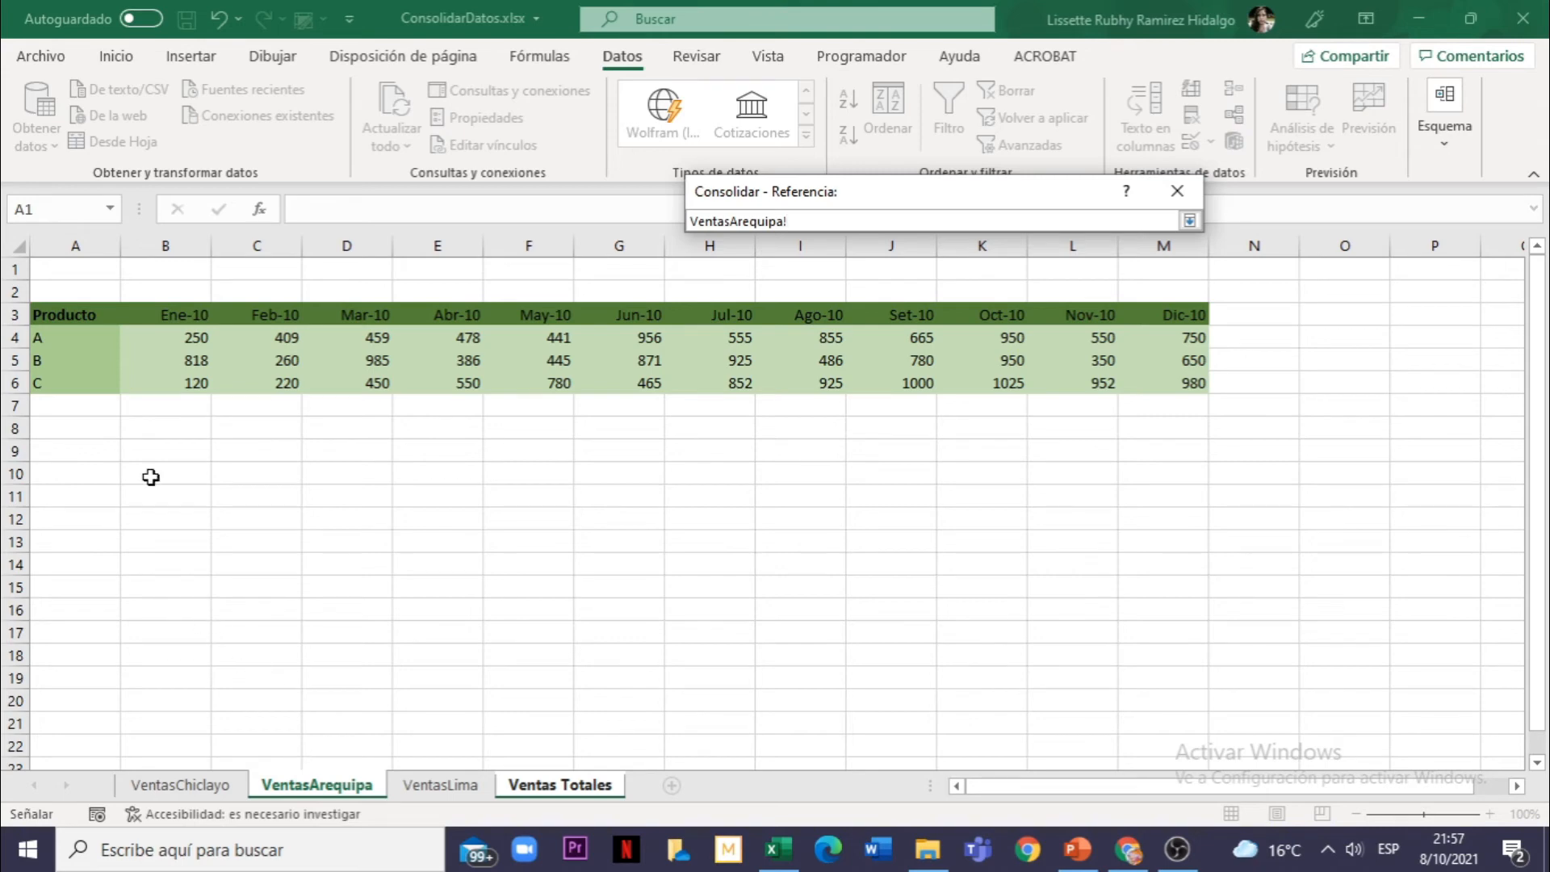
pyautogui.moveTo(186, 340); pyautogui.dragTo(1186, 381)
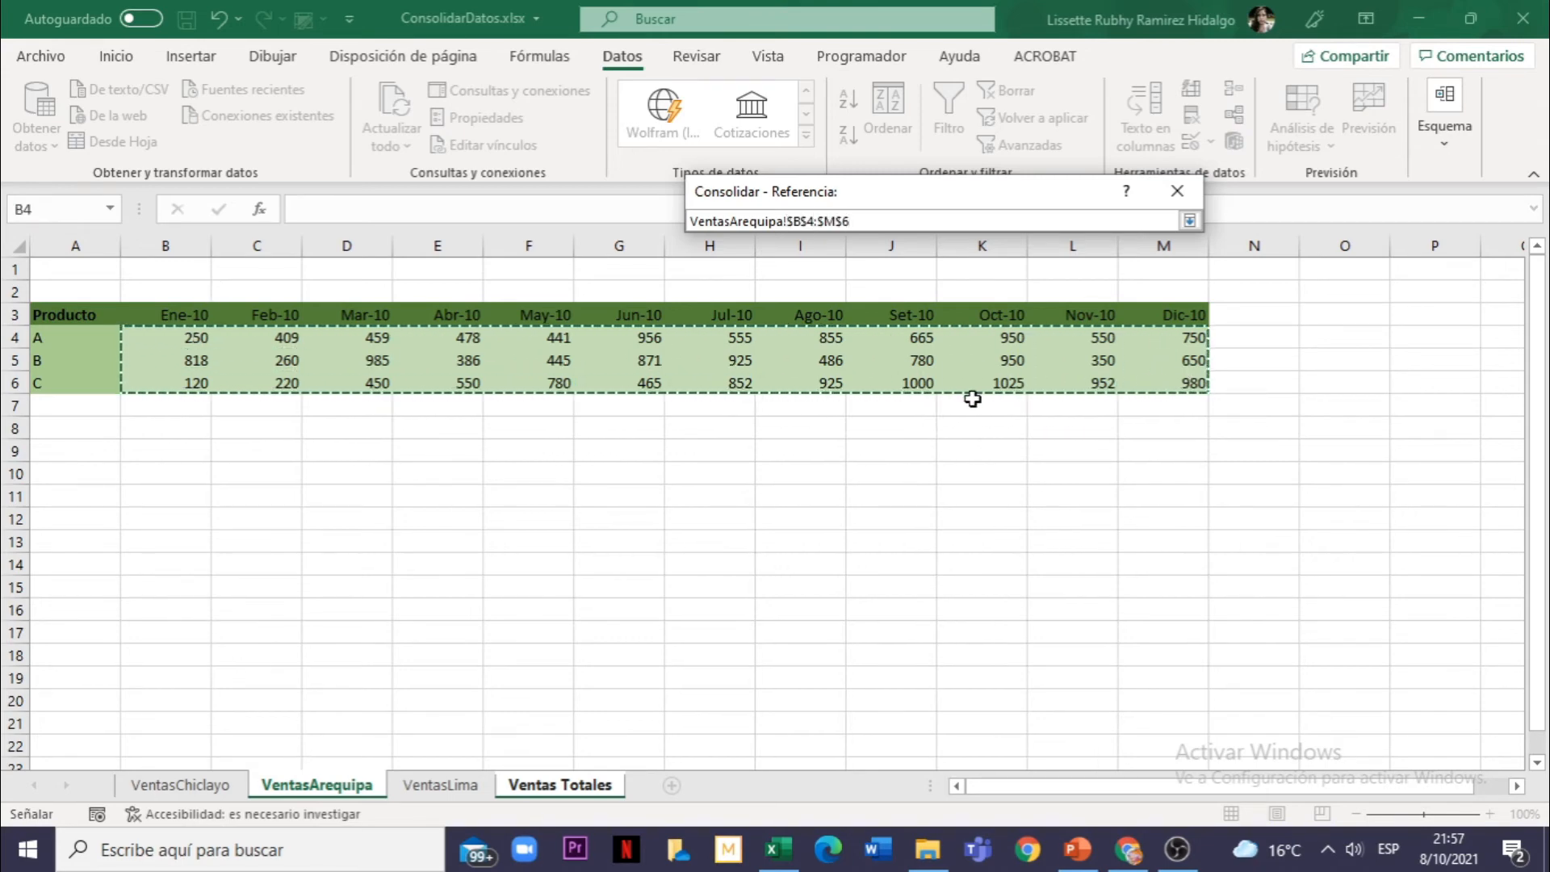
pyautogui.click(1189, 221)
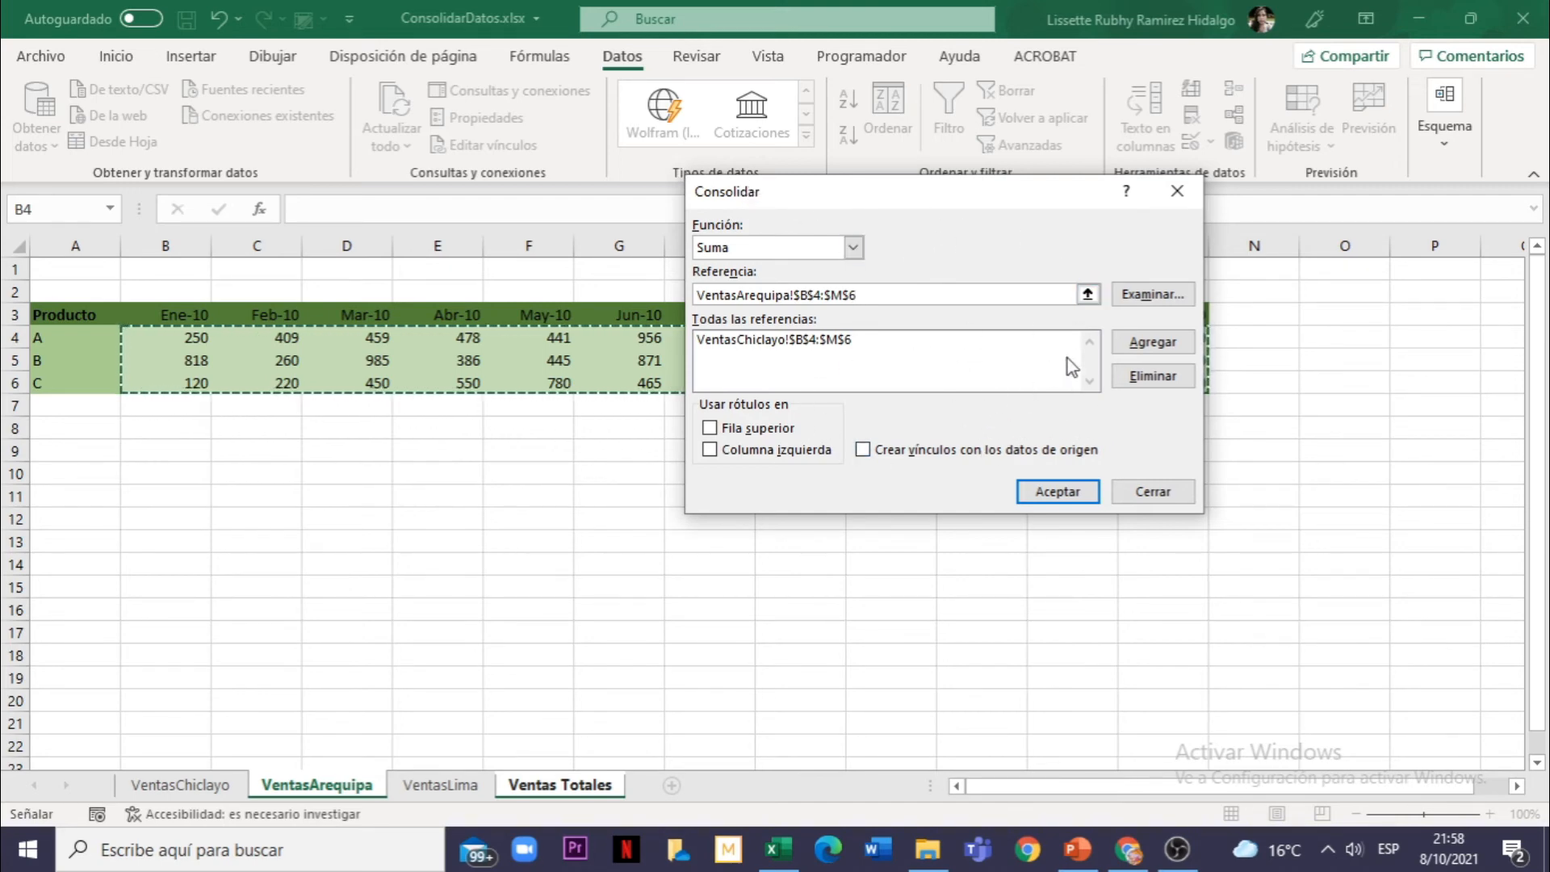
pyautogui.click(1153, 342)
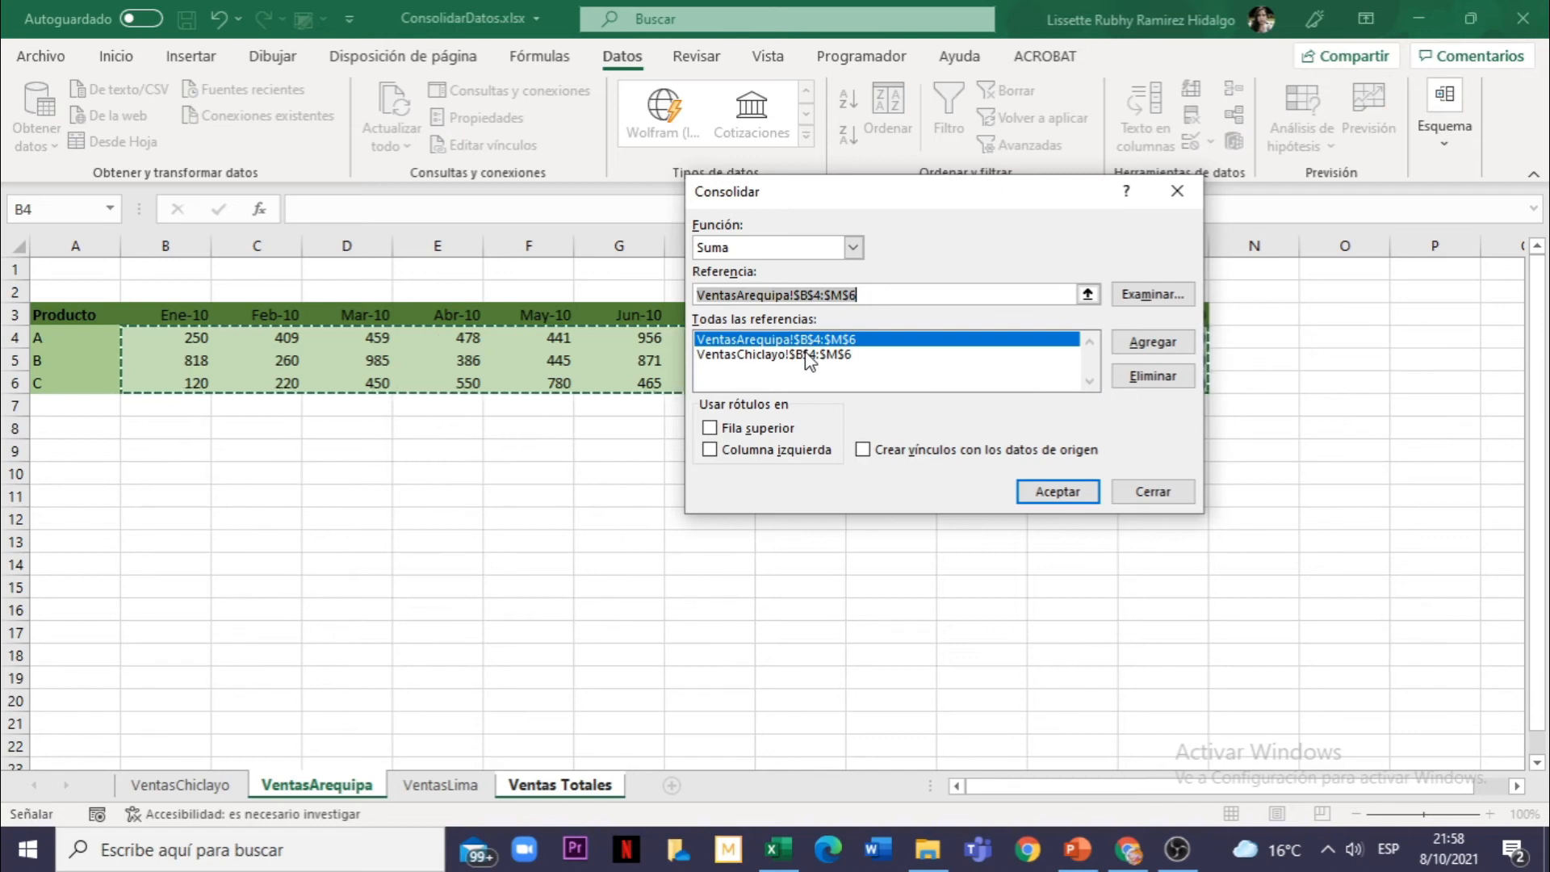
# Step: Add VentasLima!$B$4:$M$6 to the references and run the Suma consolidation without links to the source data
pyautogui.click(1088, 295)
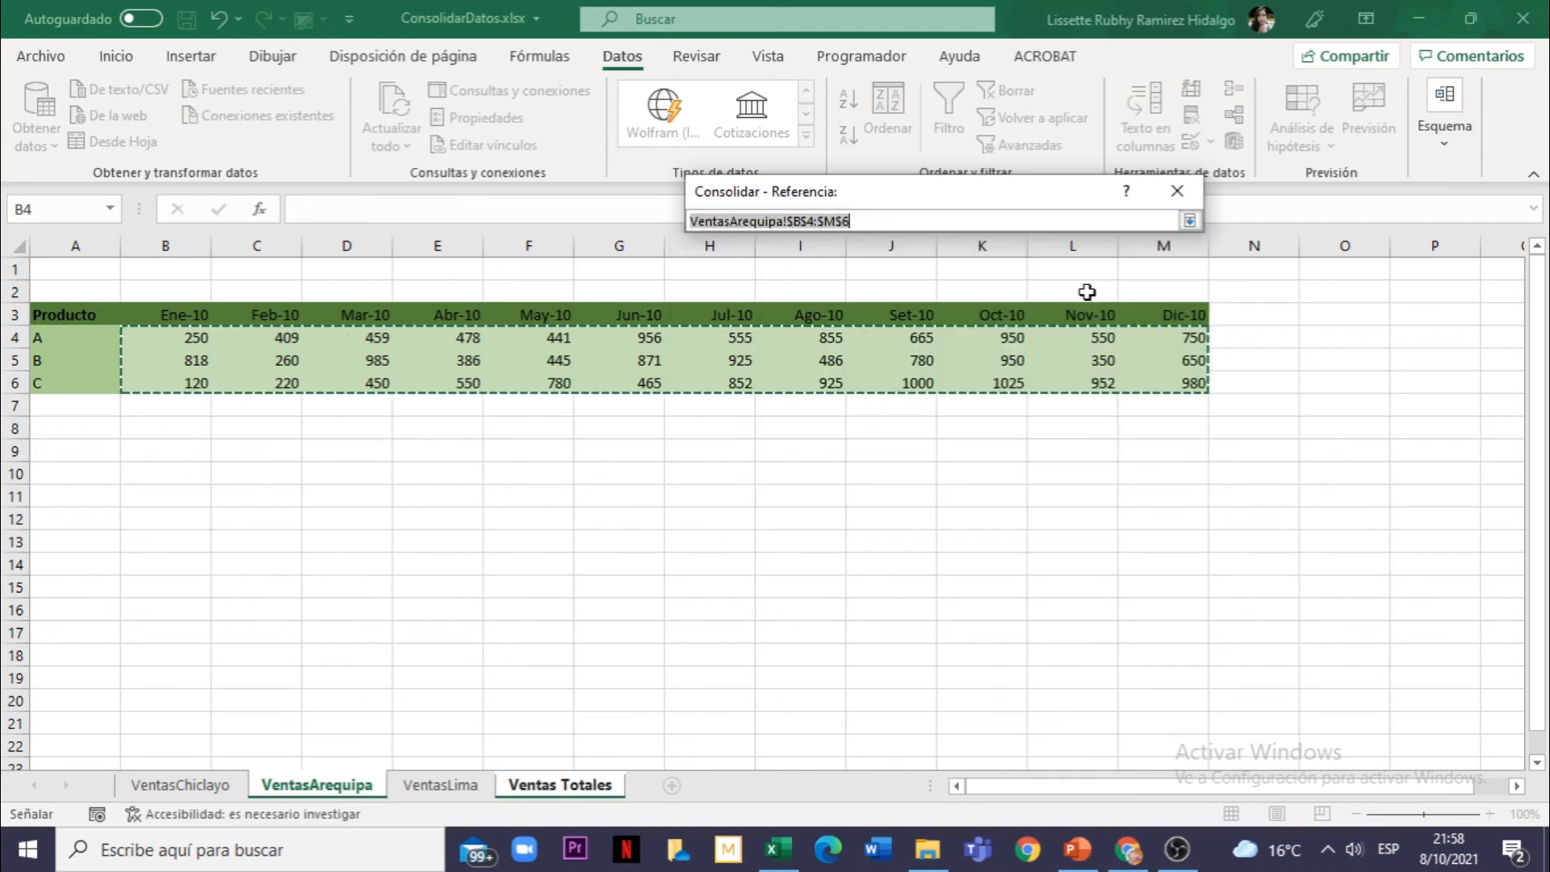
pyautogui.click(427, 790)
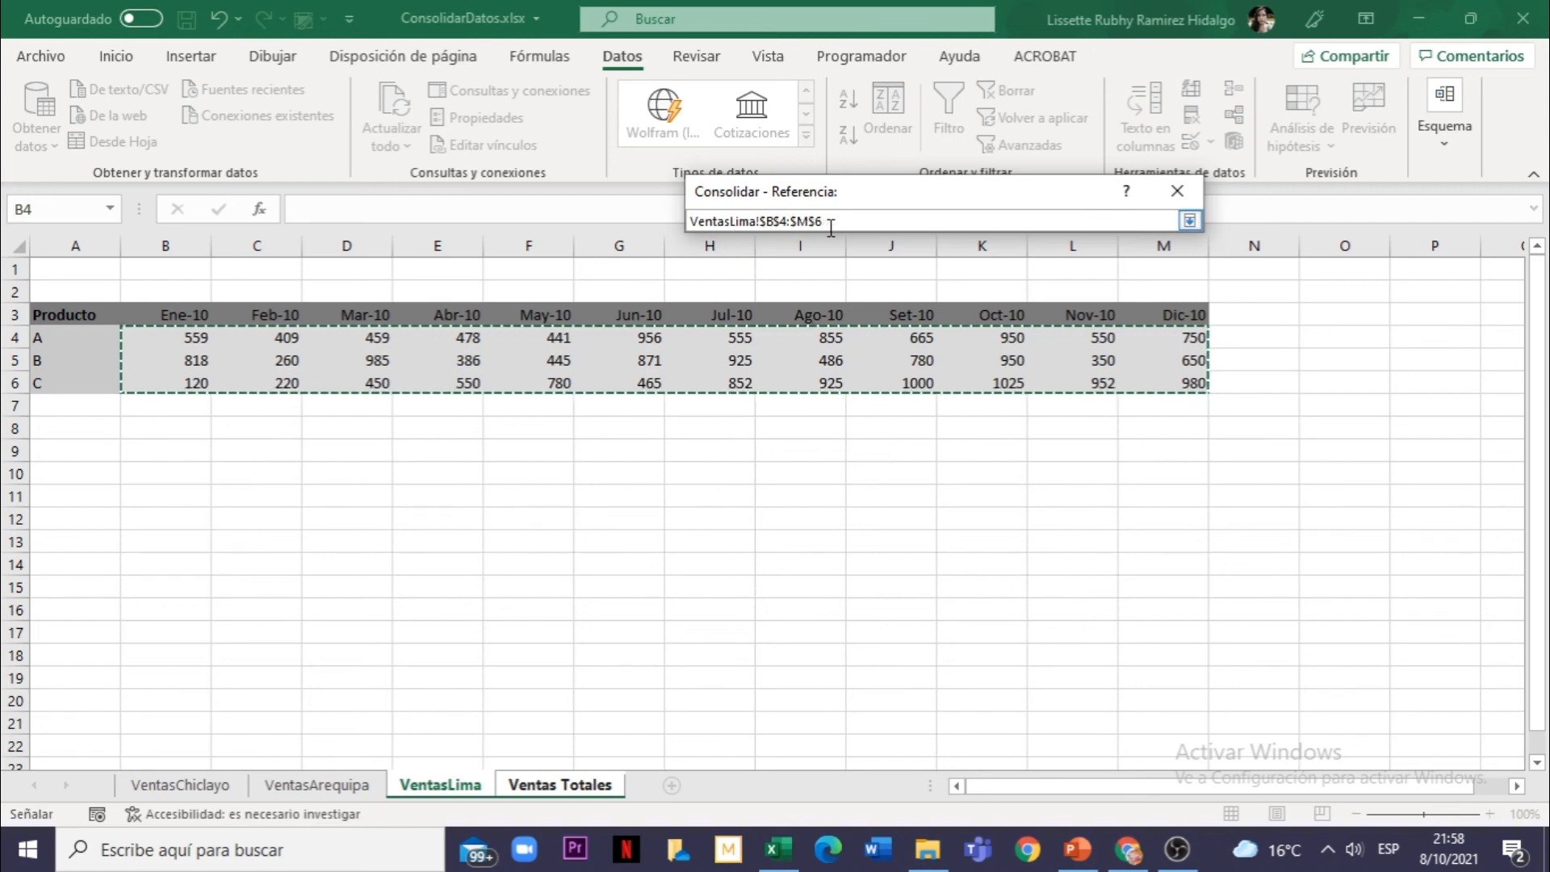
pyautogui.click(1190, 221)
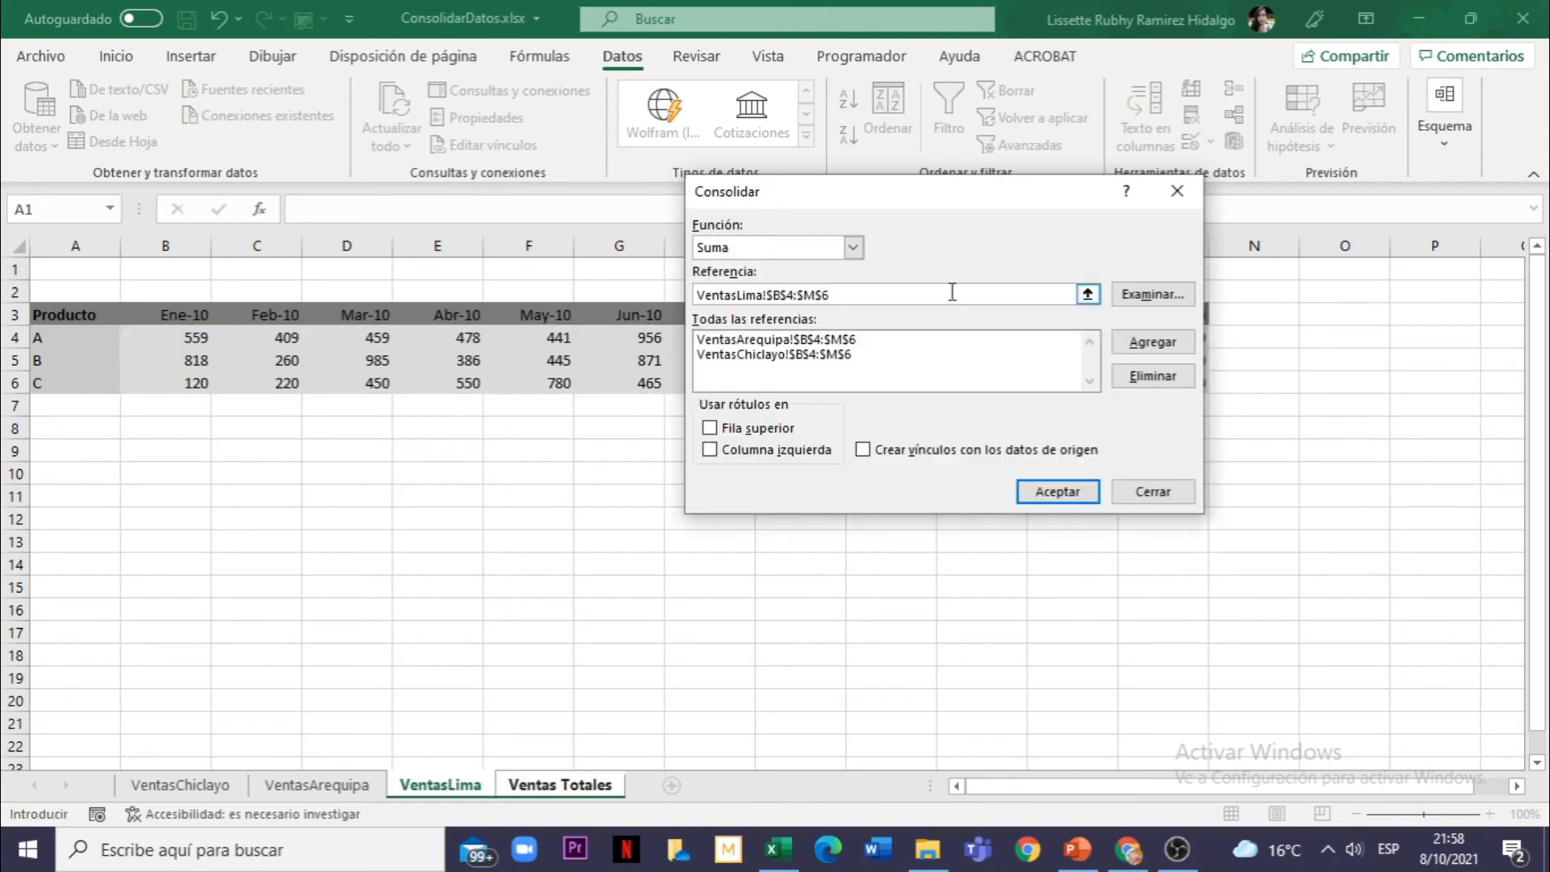
pyautogui.click(1155, 343)
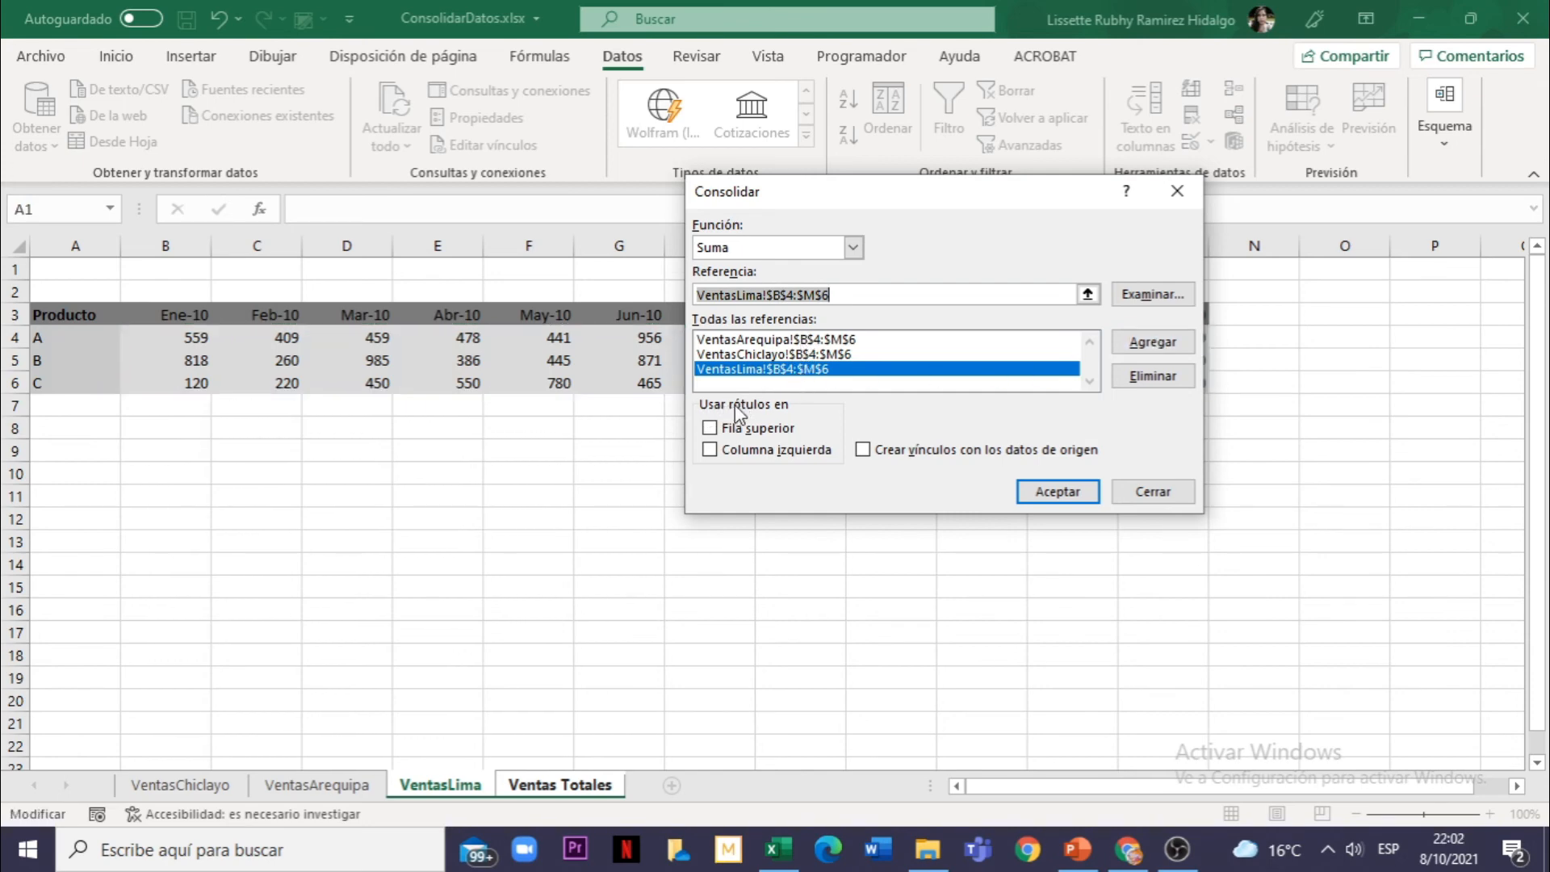
pyautogui.click(864, 450)
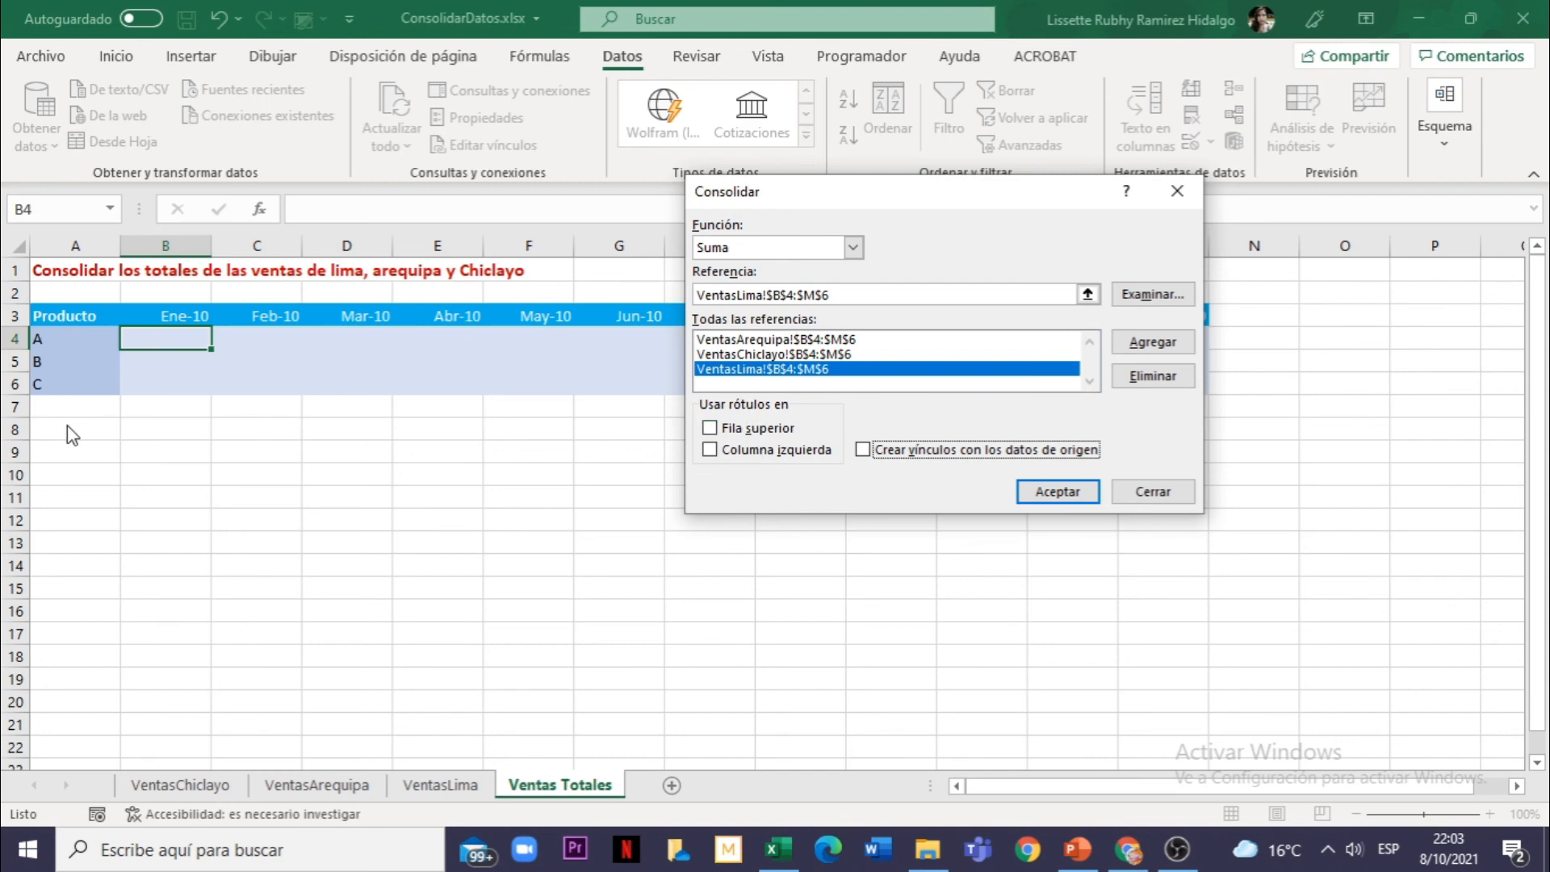
pyautogui.click(1053, 494)
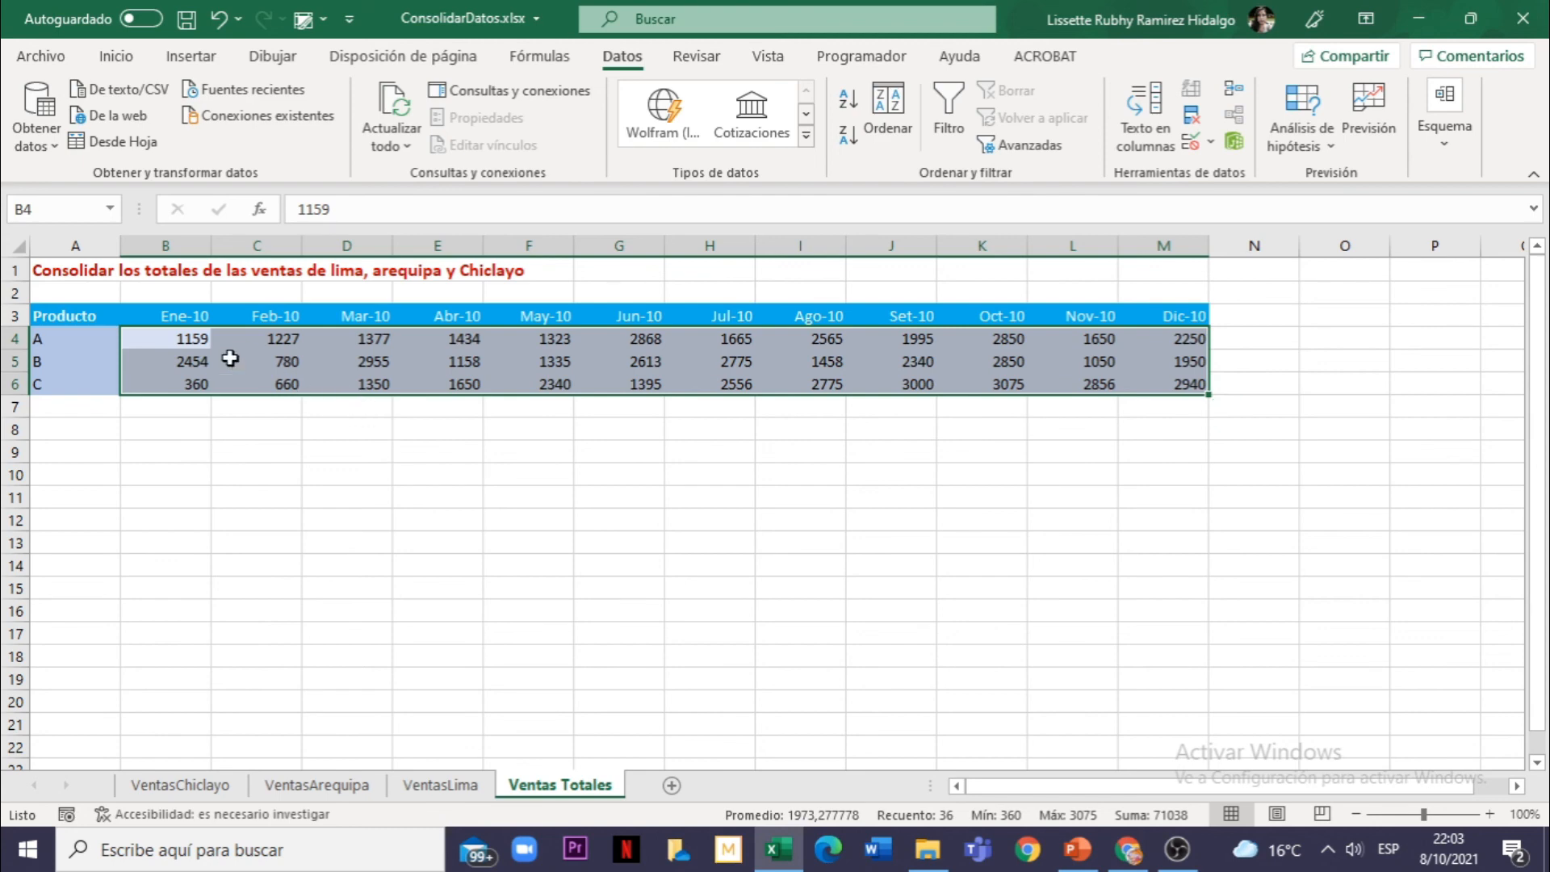
# Step: Compare product A's Ene-10 total in Ventas Totales with its figures on the VentasChiclayo, VentasArequipa and VentasLima sheets
pyautogui.click(182, 340)
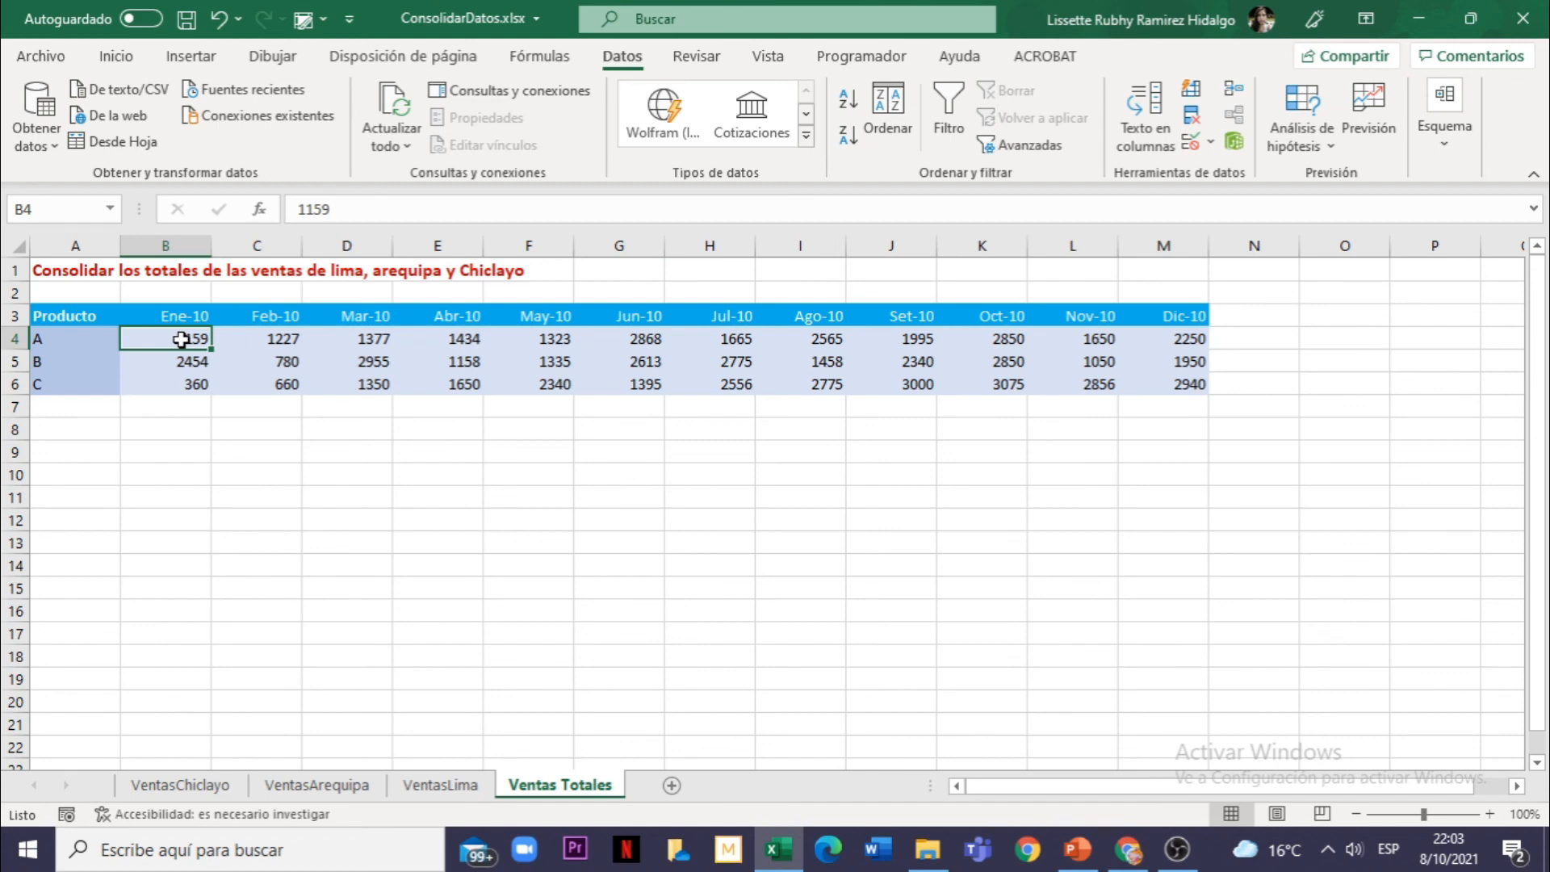
pyautogui.click(202, 787)
pyautogui.click(297, 788)
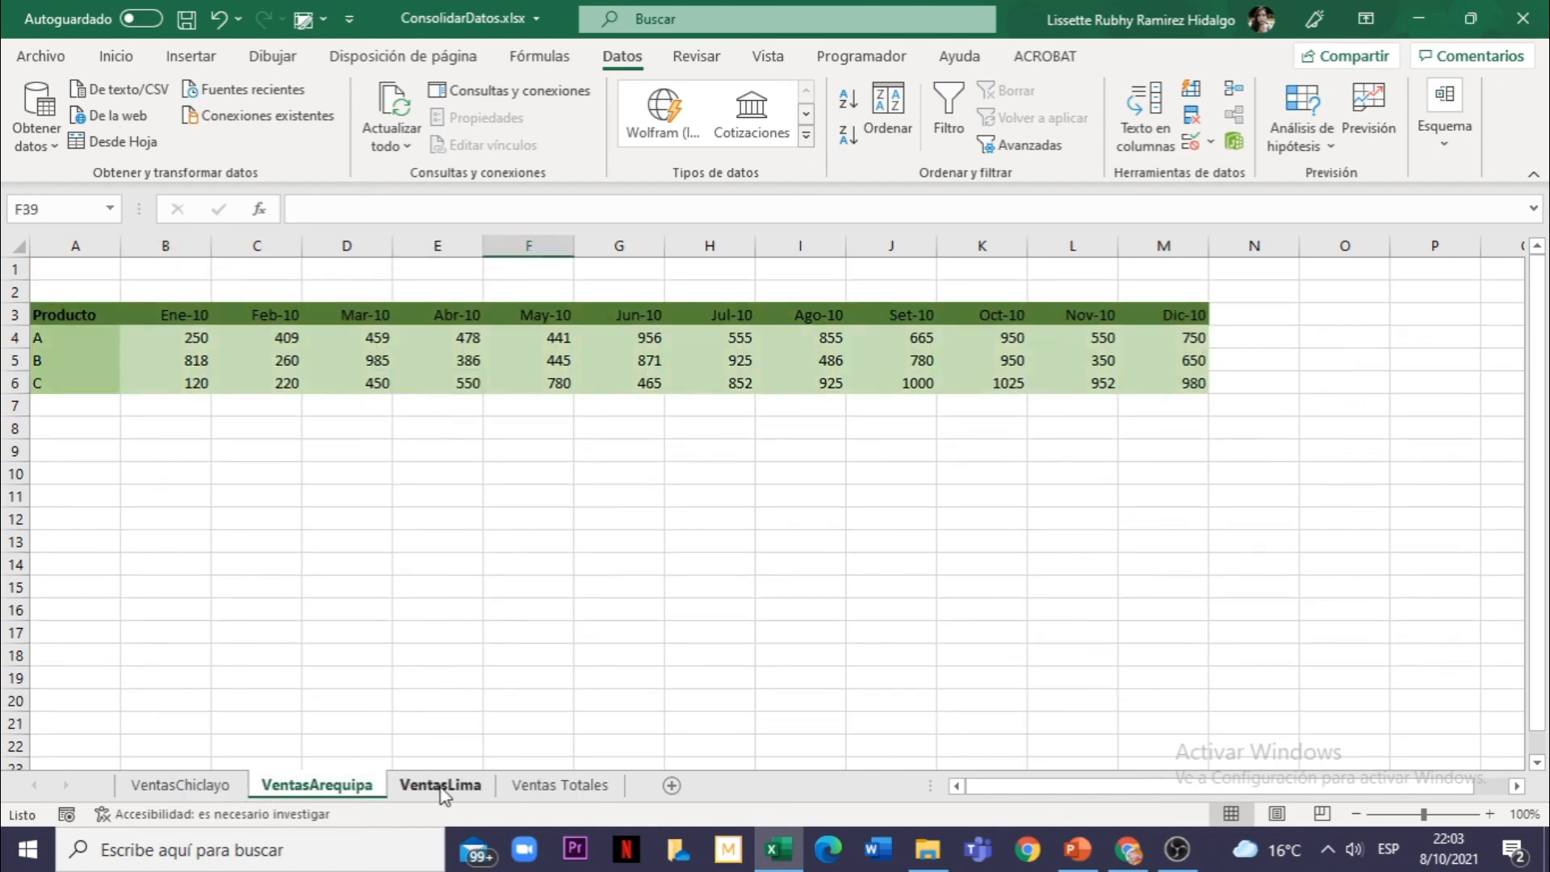
pyautogui.click(442, 786)
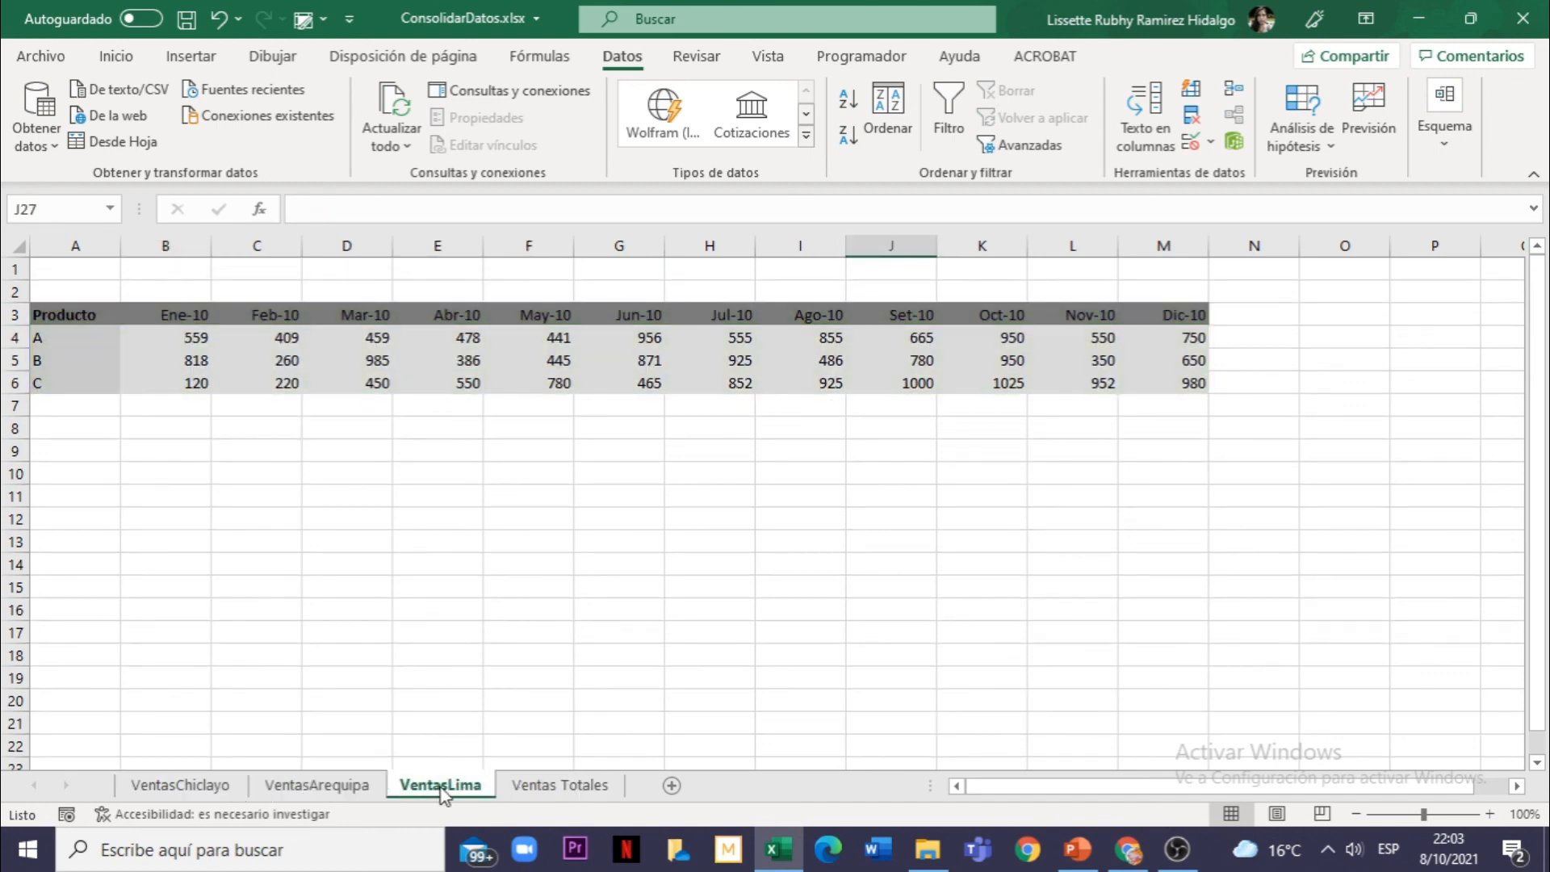
pyautogui.click(572, 785)
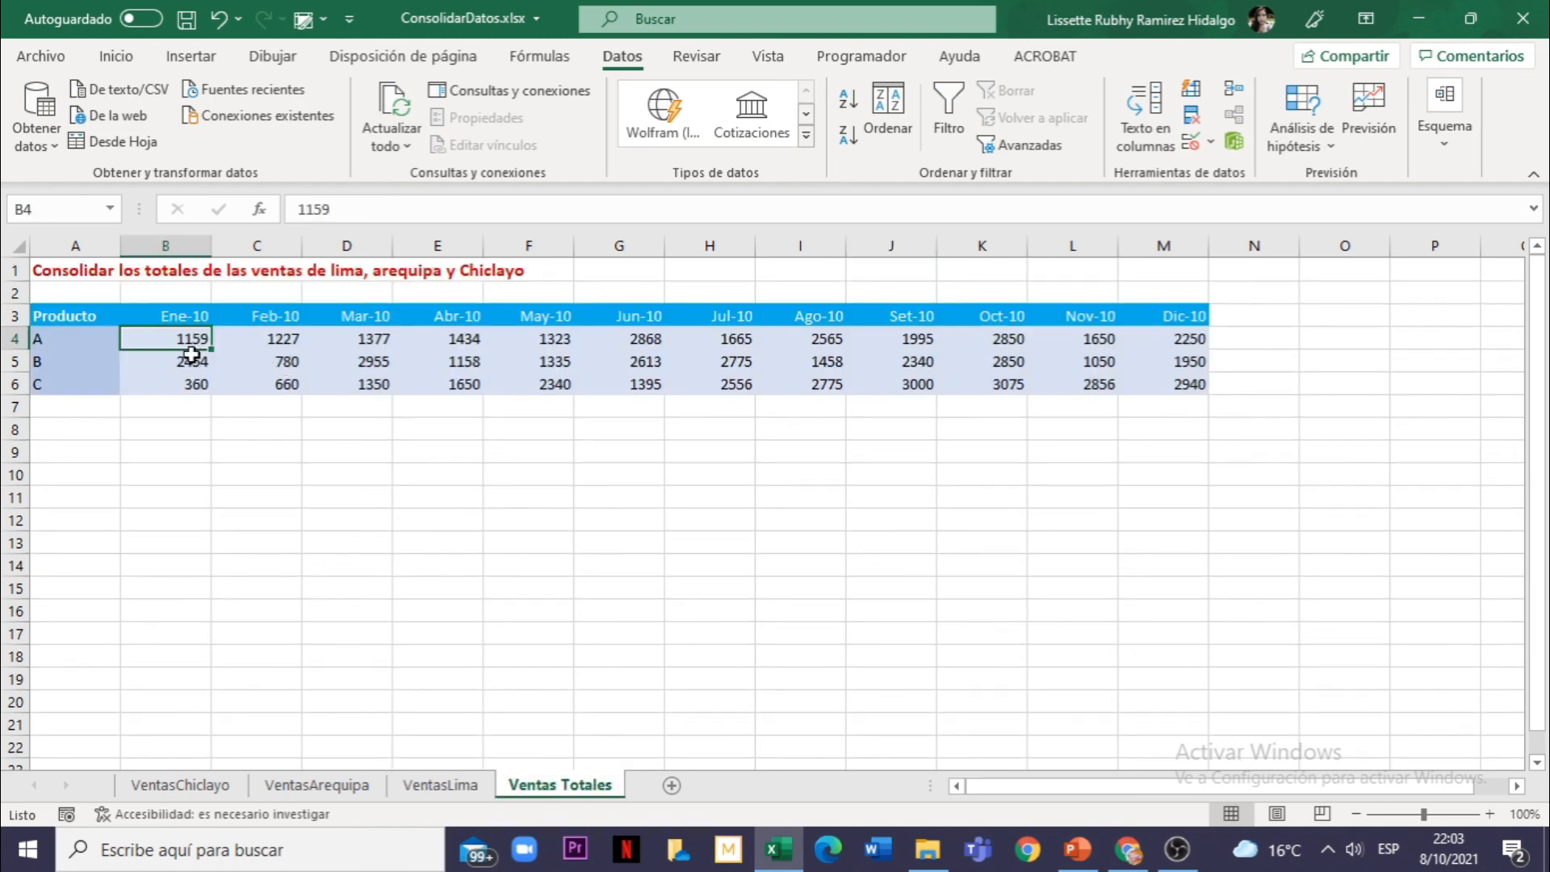
# Step: Check product C's Ene-10 figures on the three city sheets against its consolidated total in Ventas Totales
pyautogui.click(235, 789)
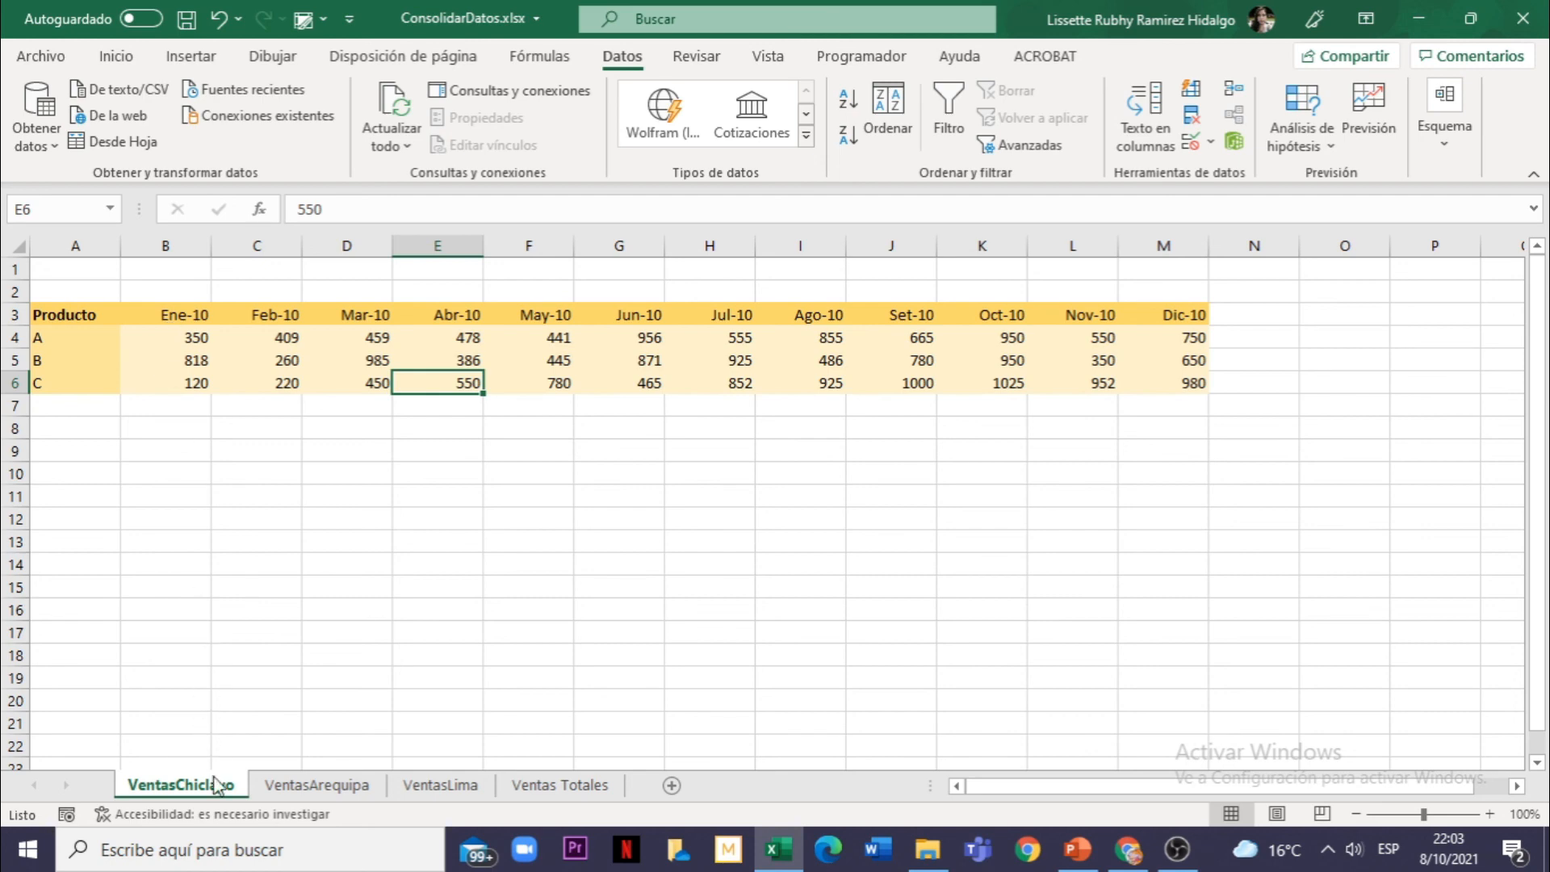
pyautogui.click(185, 386)
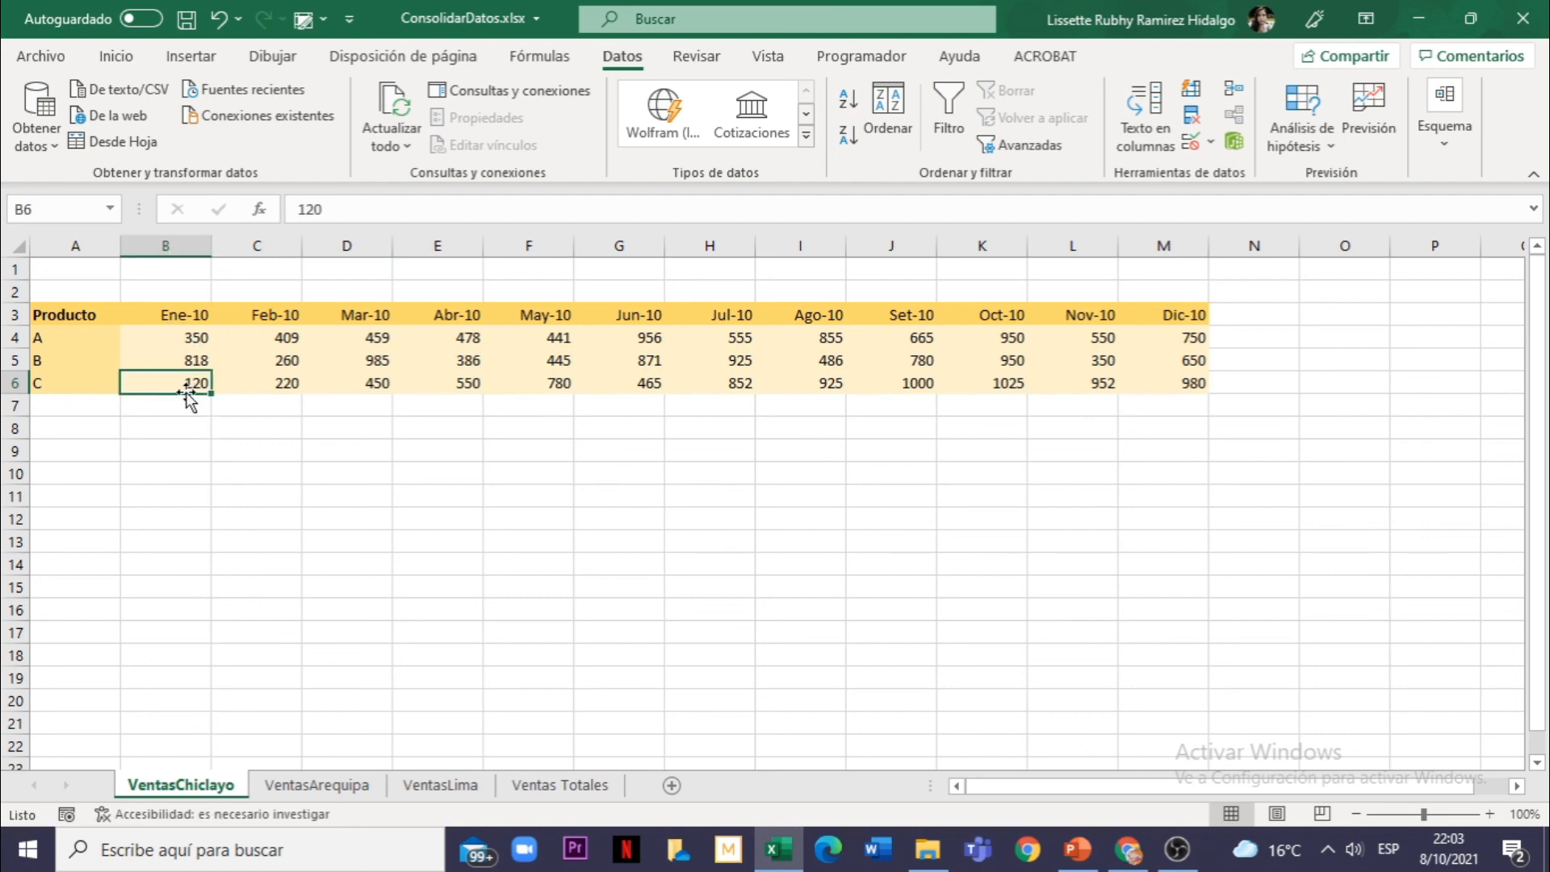
pyautogui.click(348, 787)
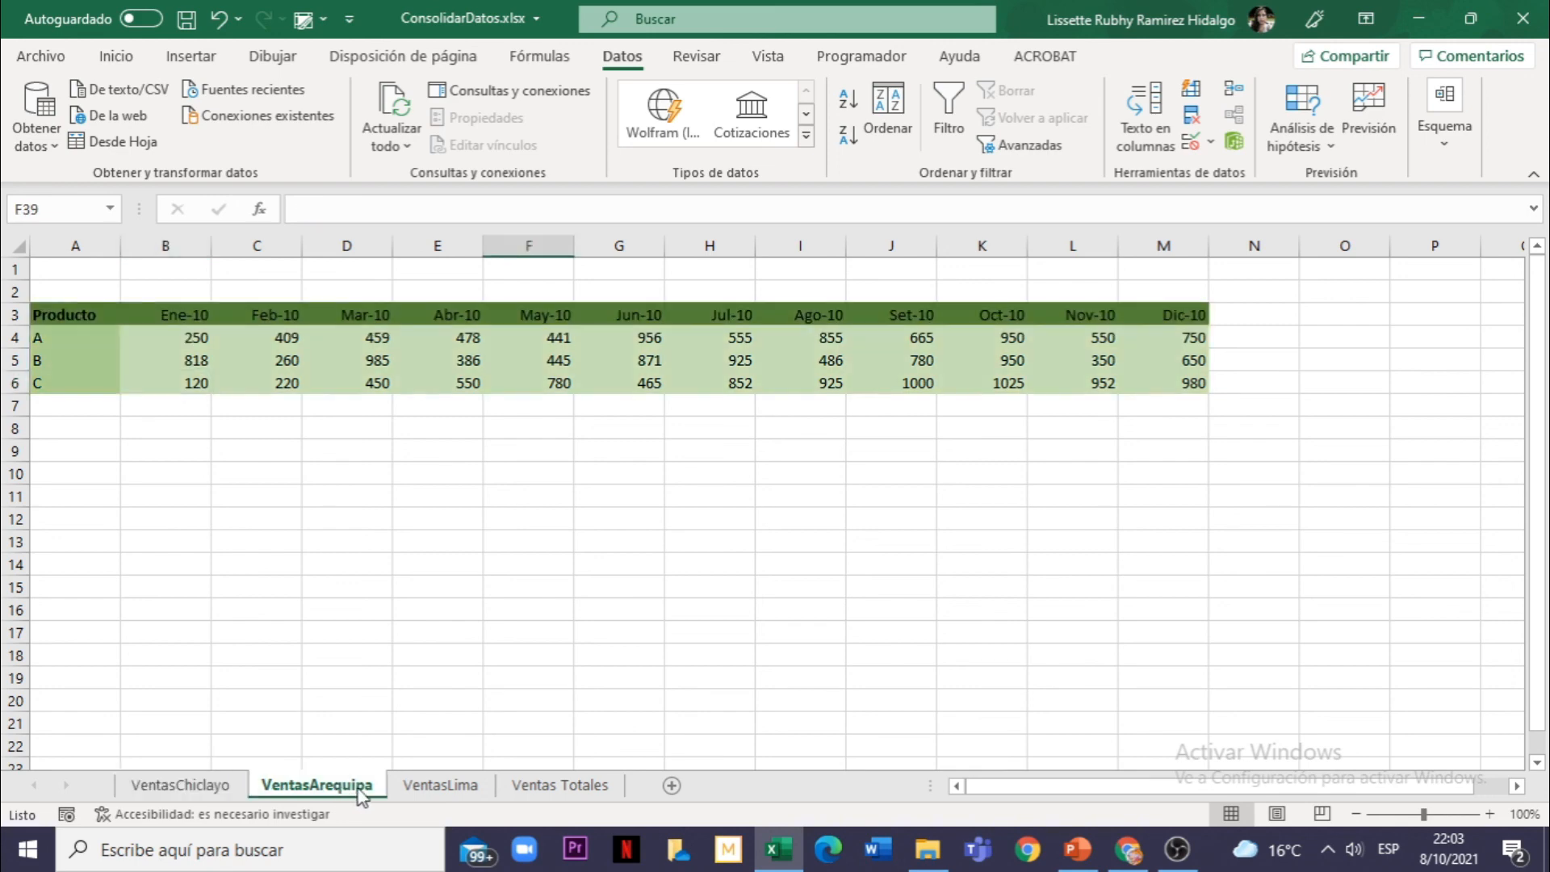
pyautogui.click(440, 785)
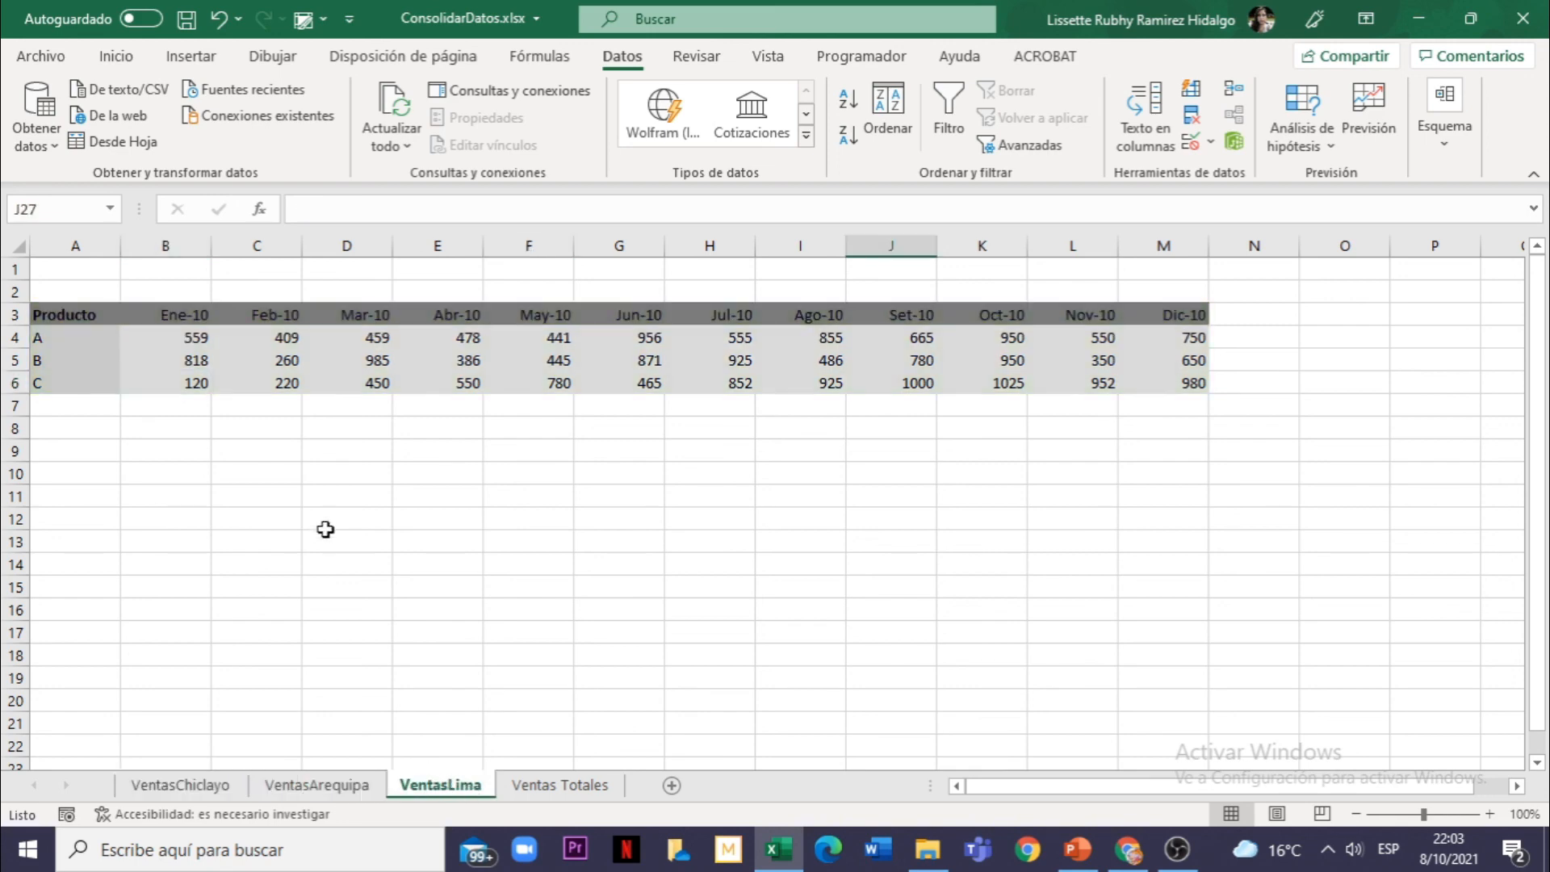
pyautogui.click(561, 785)
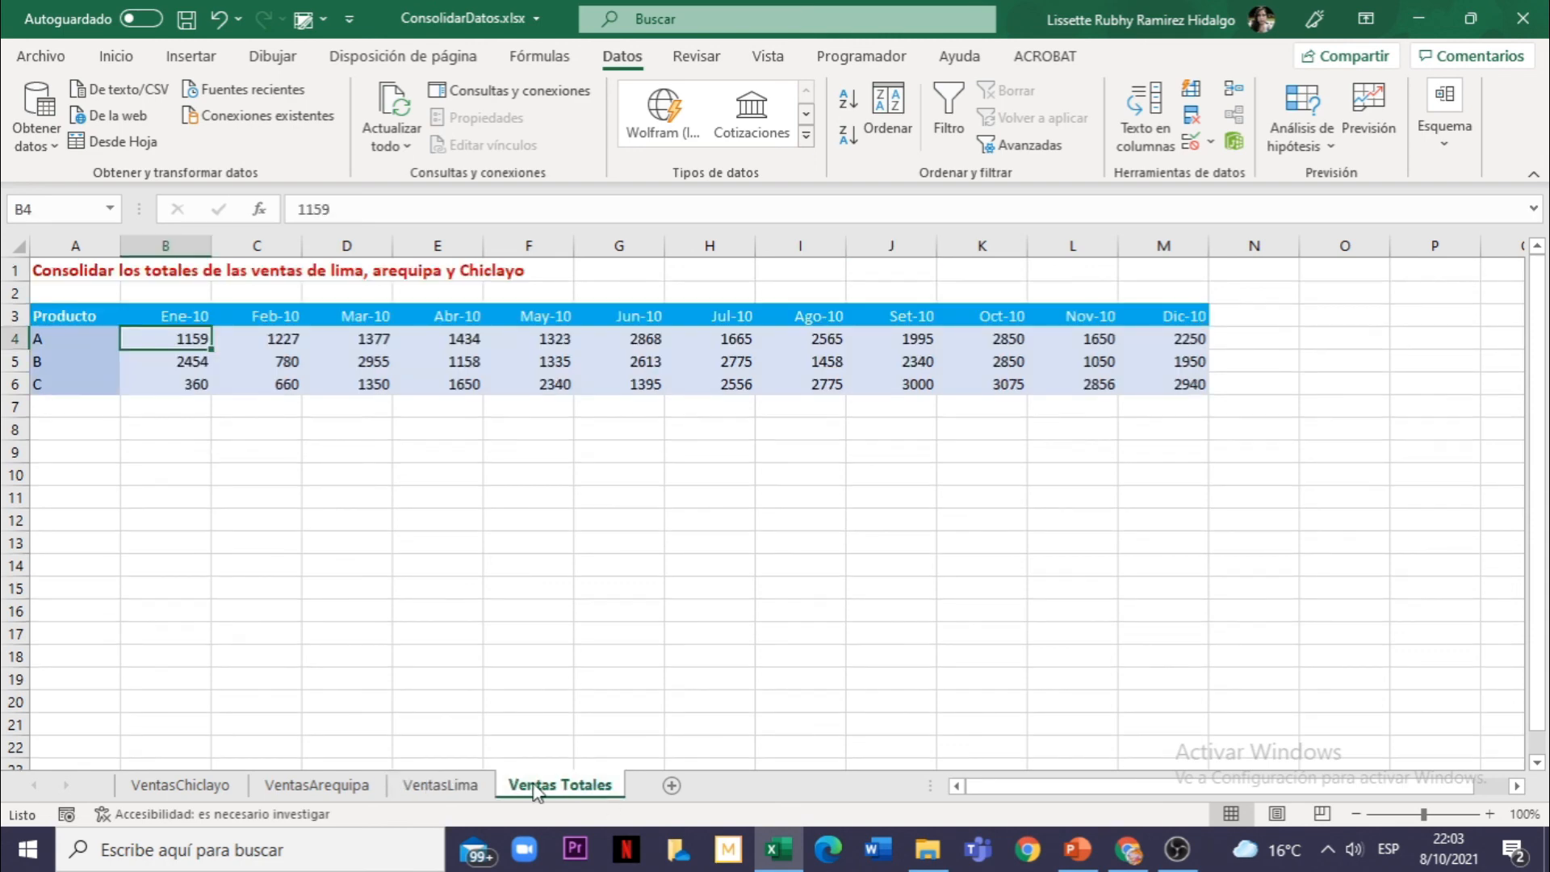
pyautogui.click(187, 386)
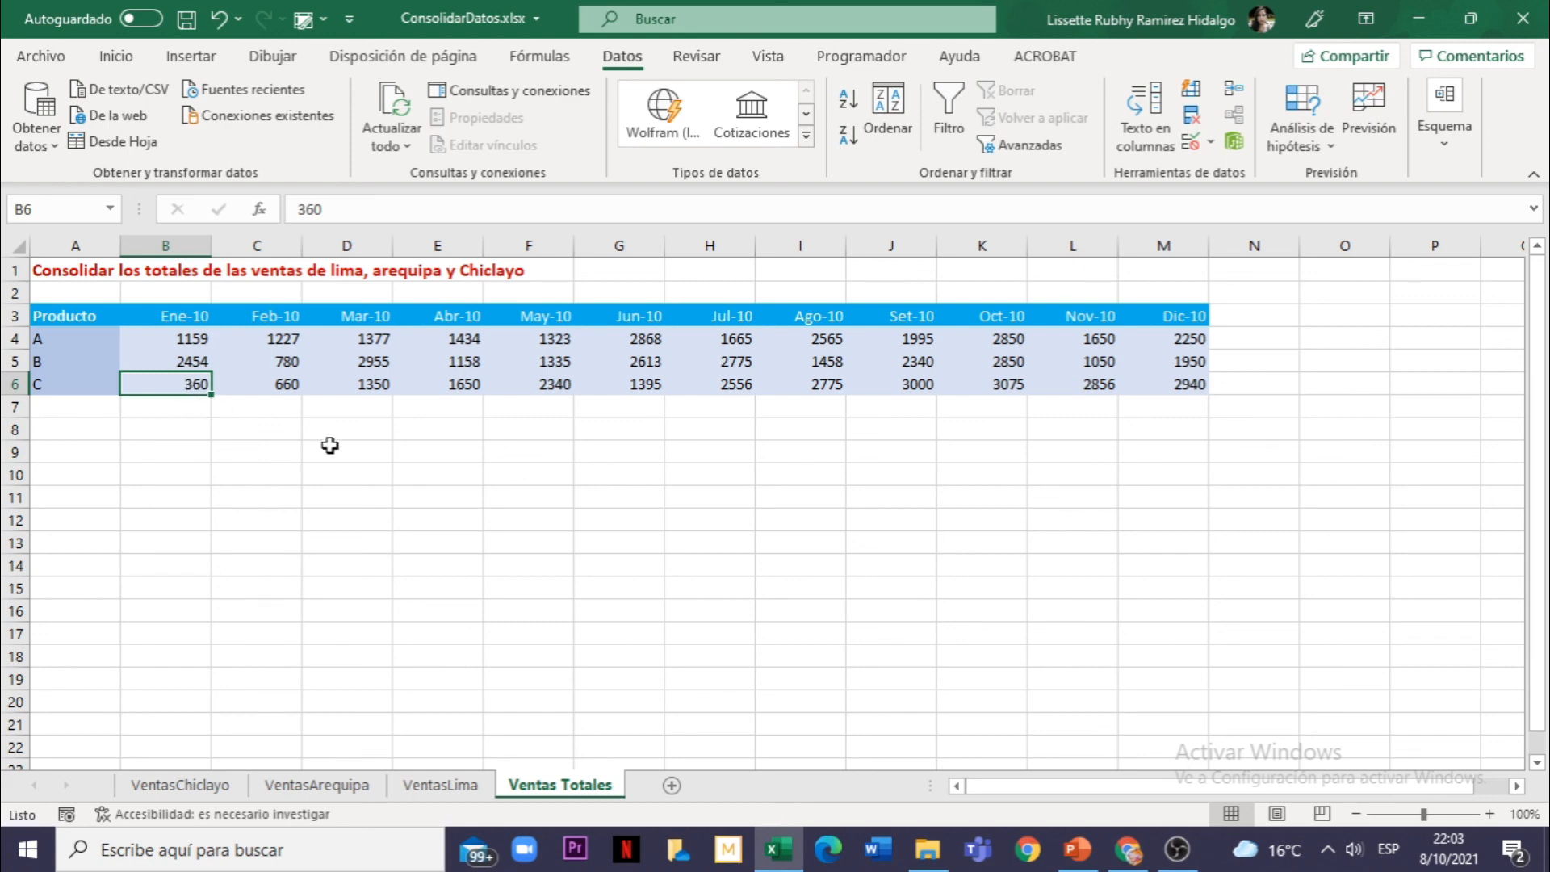
pyautogui.click(328, 519)
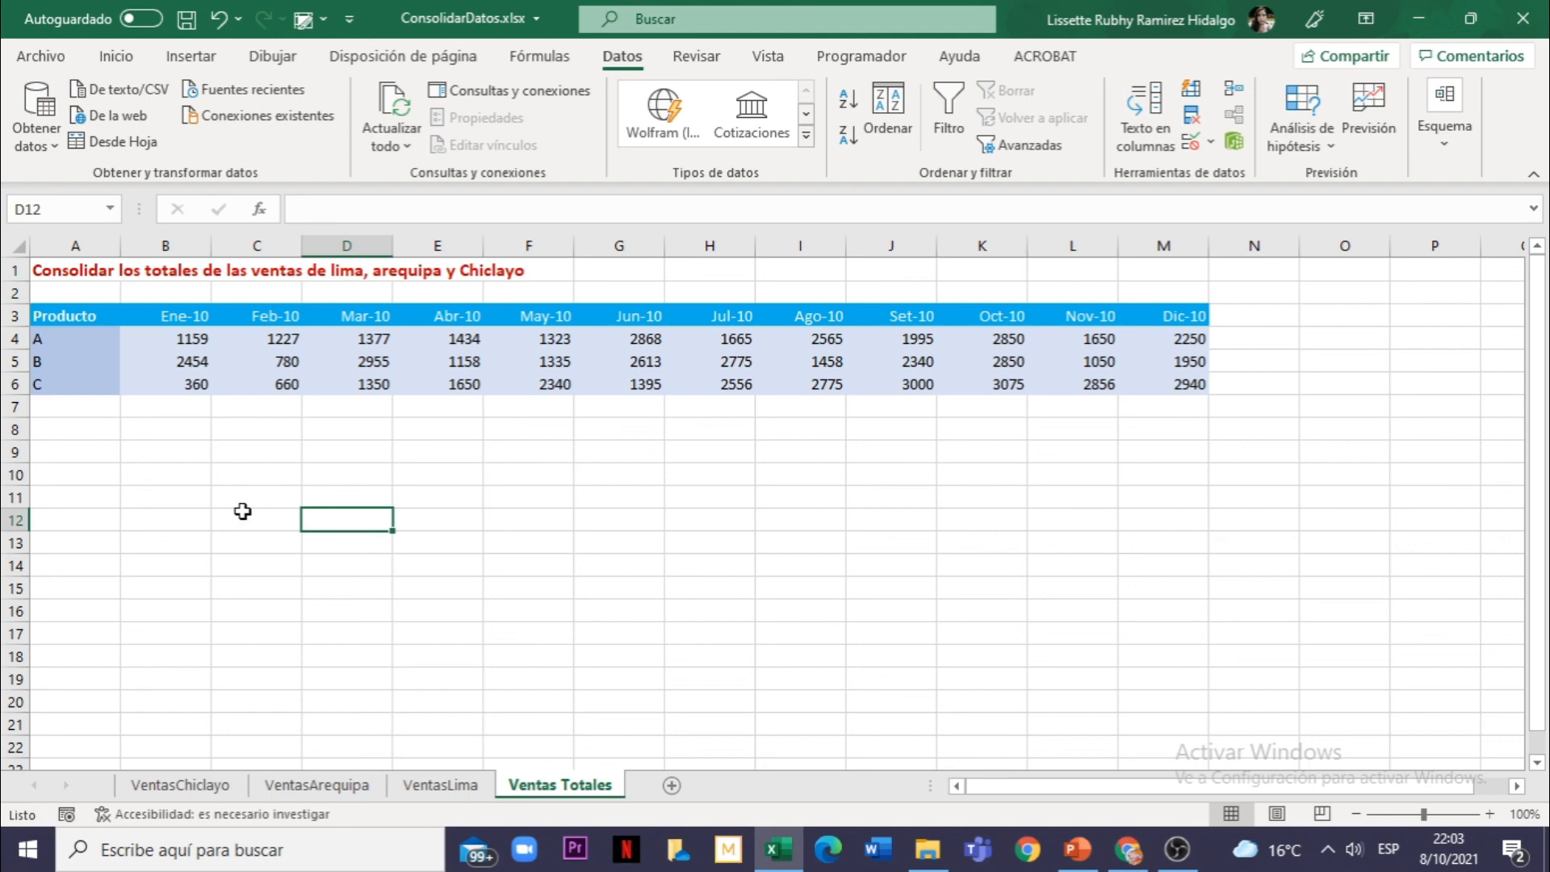